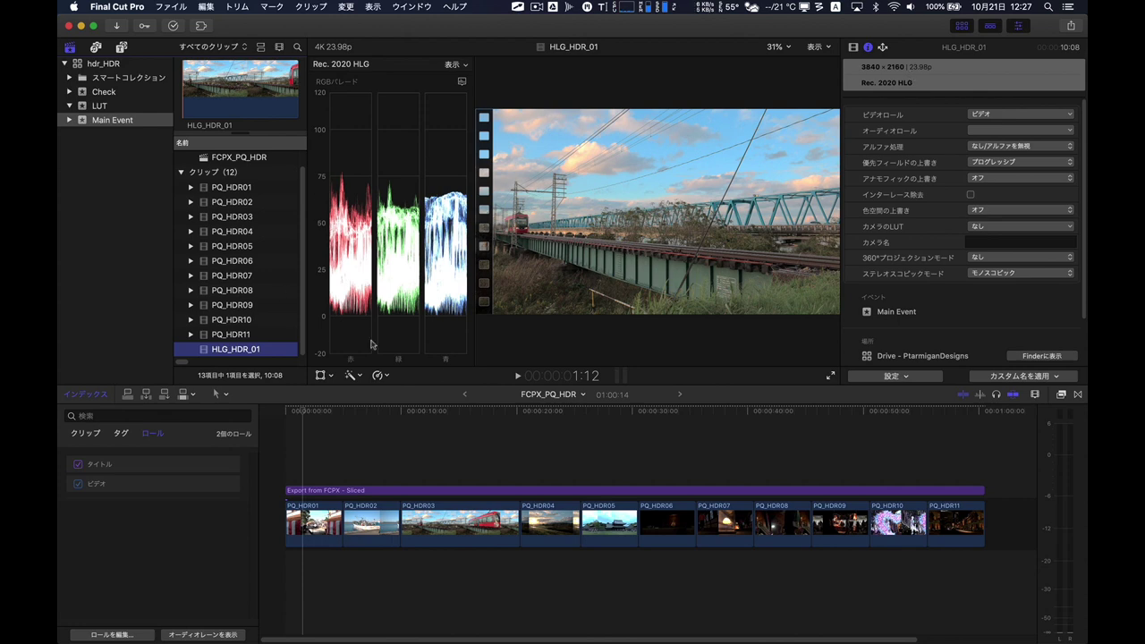
Connect the HLG_HDR_01 clip above PQ_HDR03 in the FCPX_PQ_HDR timeline, aligned with that clip's start, and select it
left_click_drag(506, 413, 461, 414)
key("c")
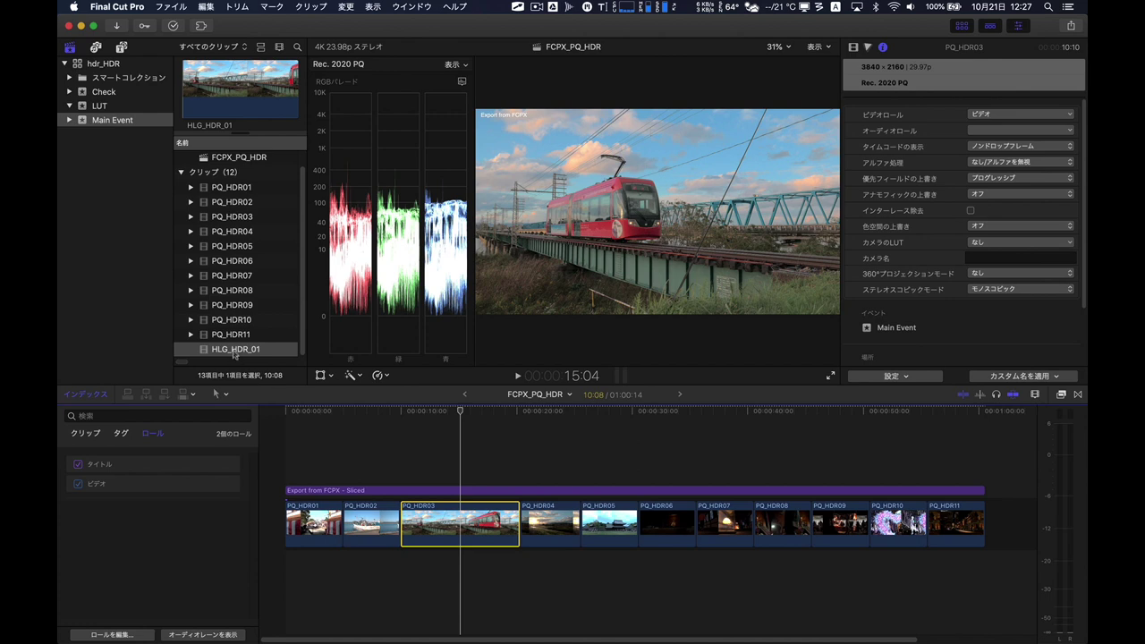
left_click_drag(235, 349, 401, 461)
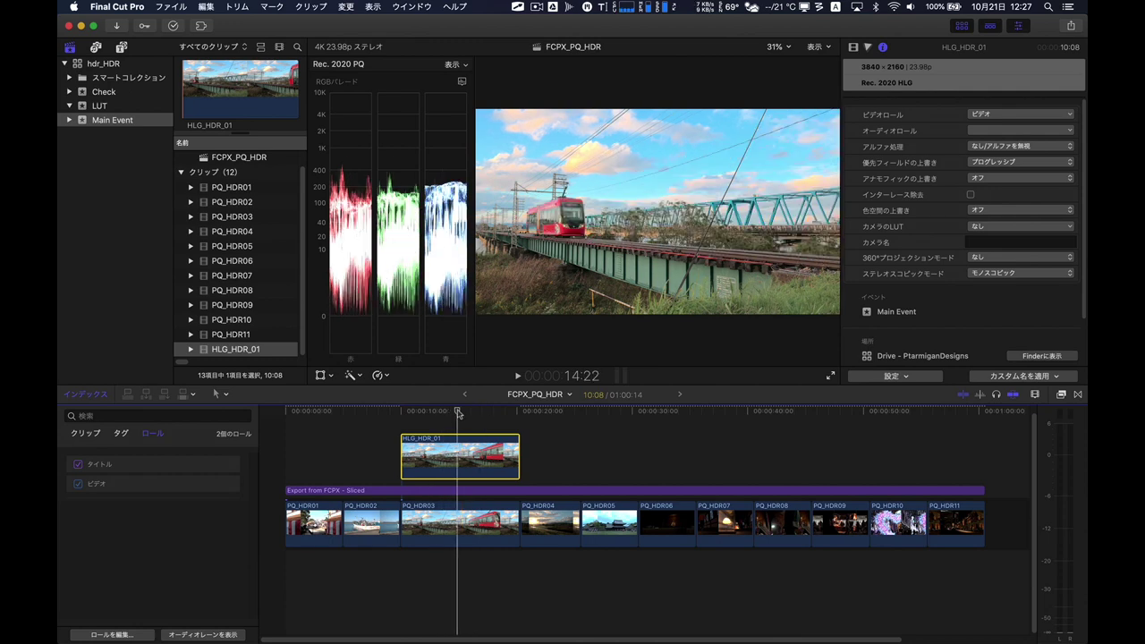
left_click(454, 458)
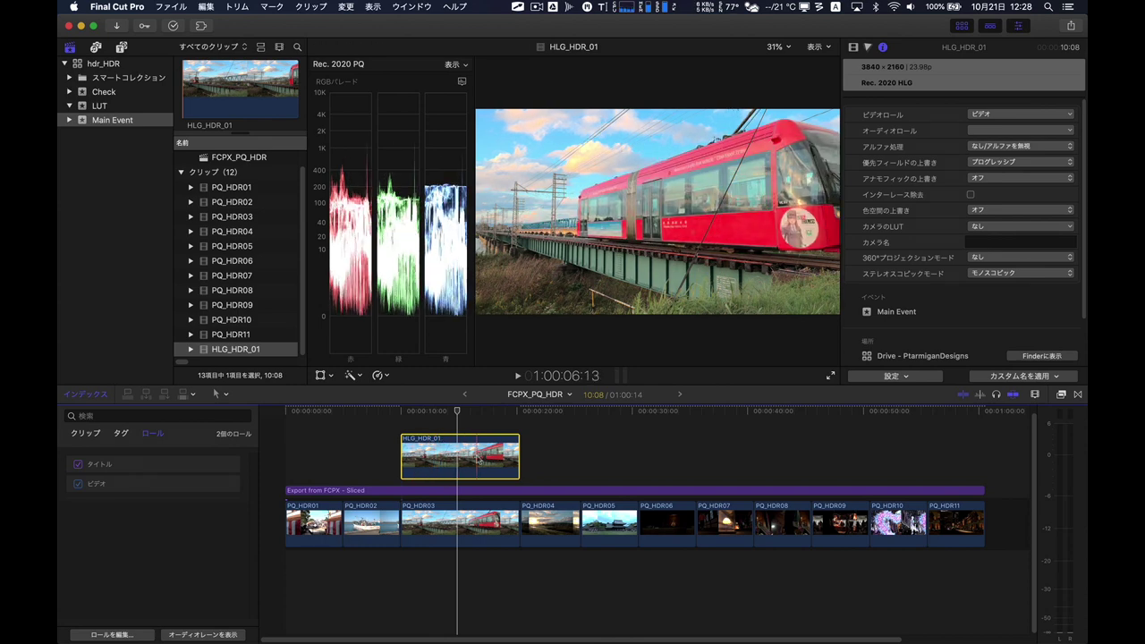
Apply the HDRツール color effect to HLG_HDR_01 and set its mode to HLGからPQ（Rec. 2100）
left_click(1062, 395)
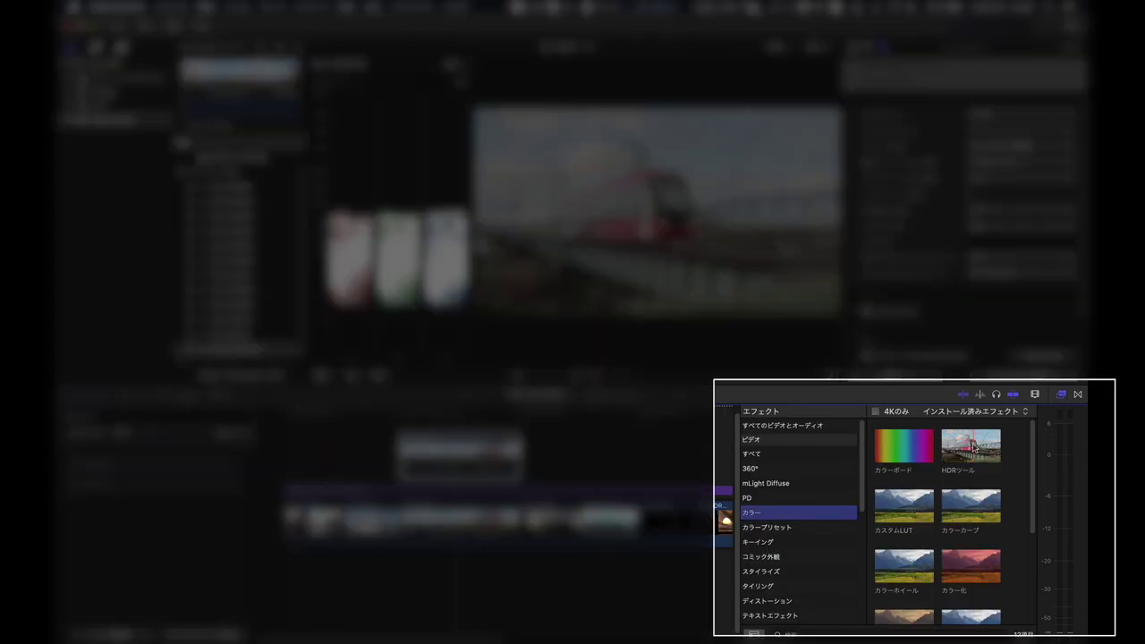
left_click(974, 448)
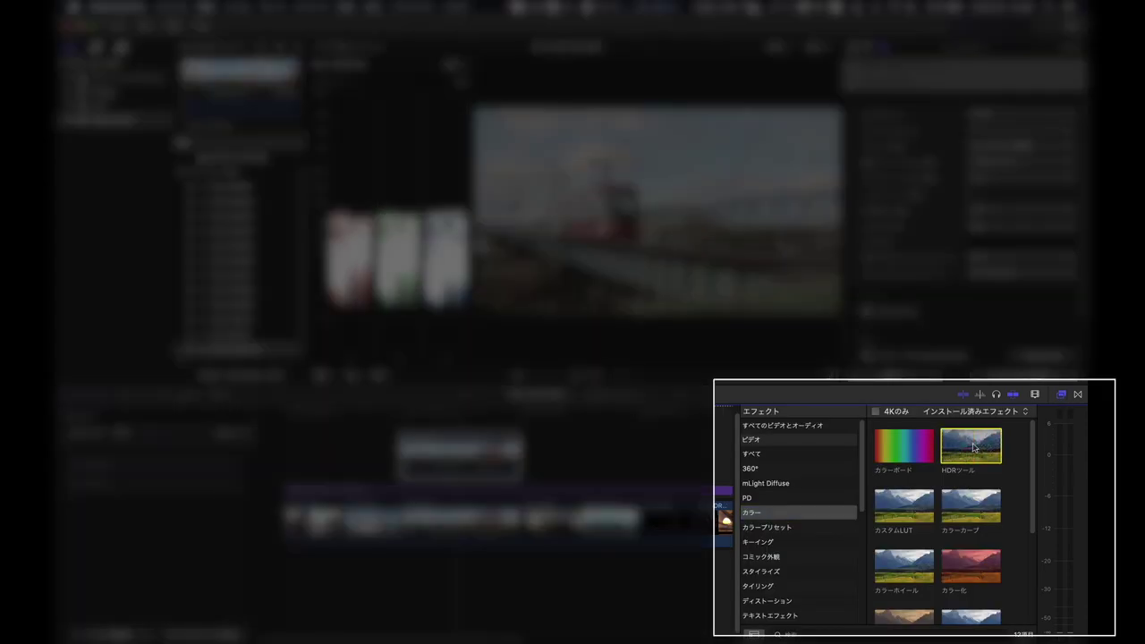
double_click(974, 448)
left_click(1003, 101)
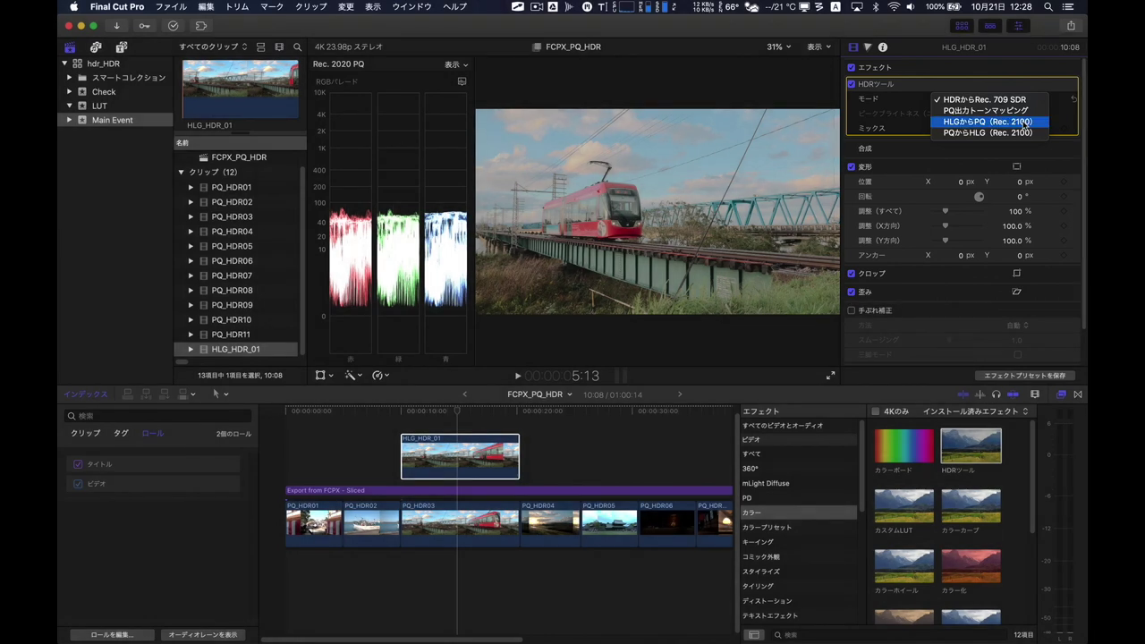
left_click(1025, 123)
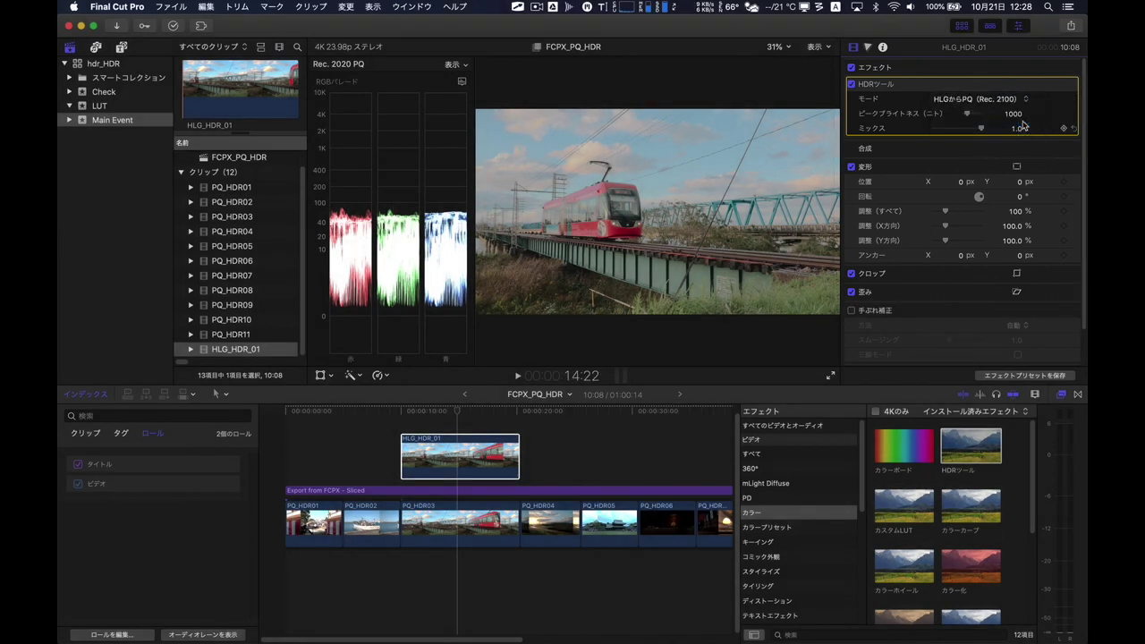
Disable and re-enable the HLG_HDR_01 clip repeatedly to compare its image and RGB parade with PQ_HDR03 underneath
left_click(447, 463)
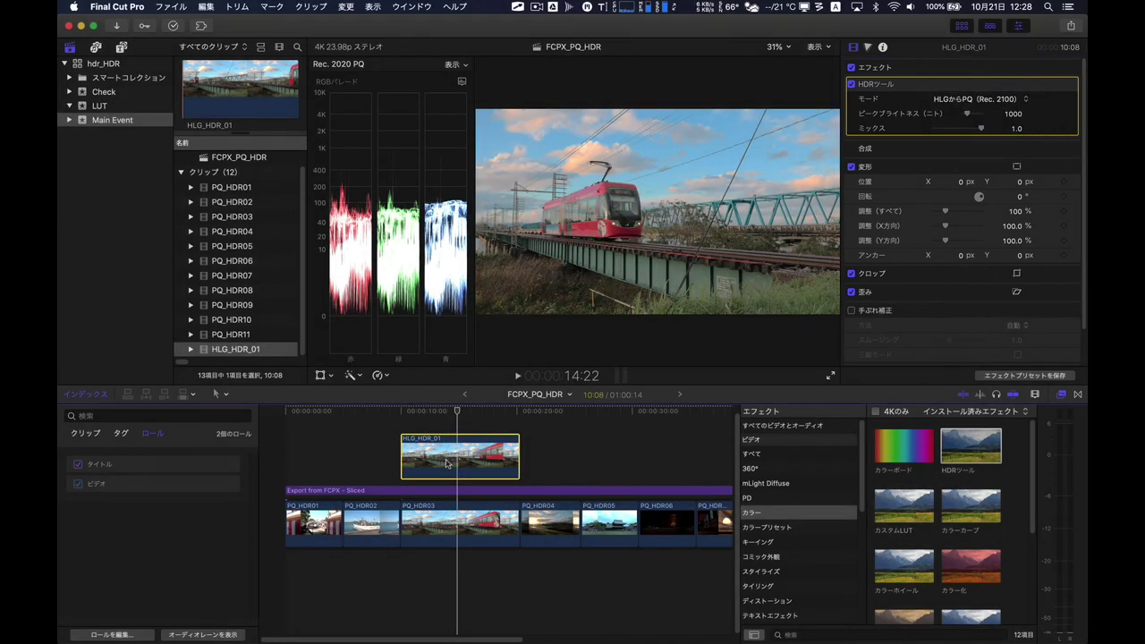
key("v")
key("v")
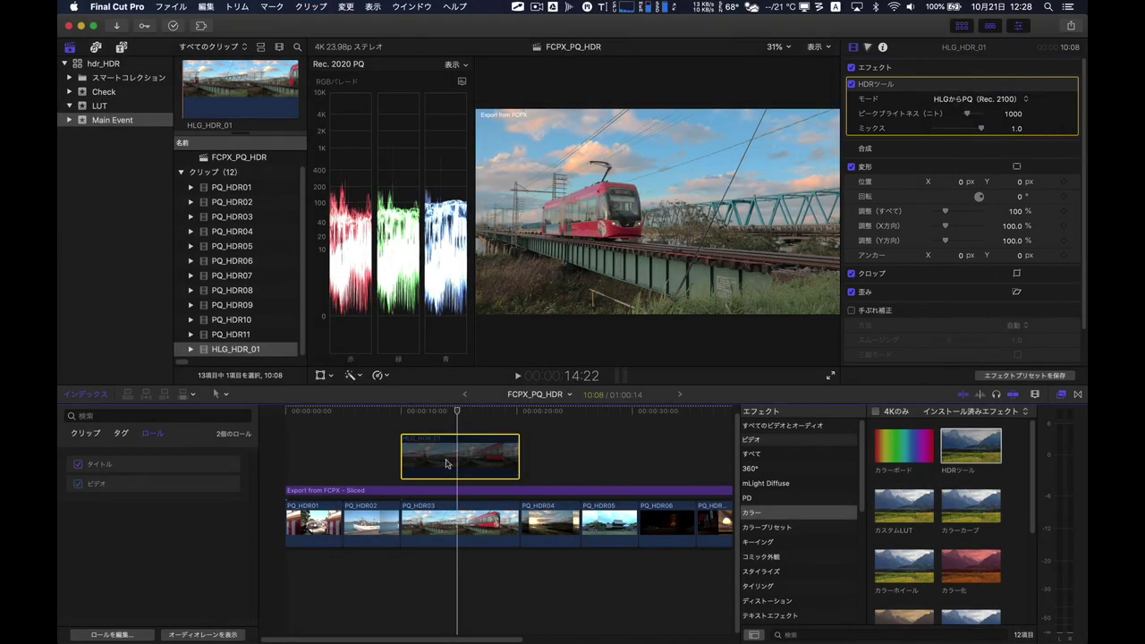
key("v")
key("v")
key("v")
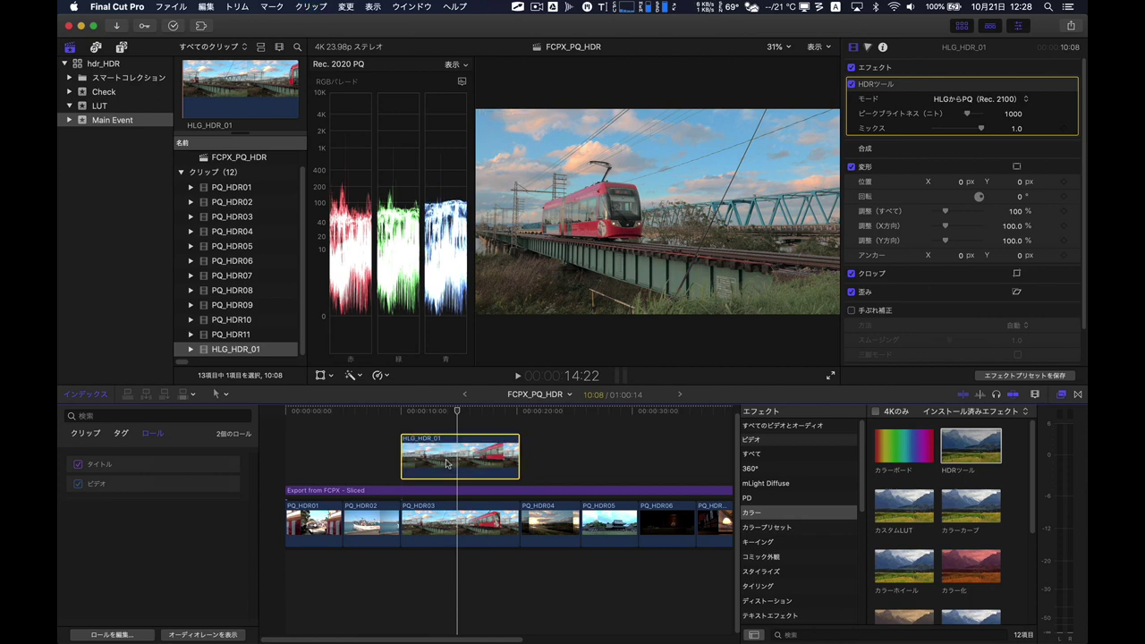
key("v")
key("v")
key("v")
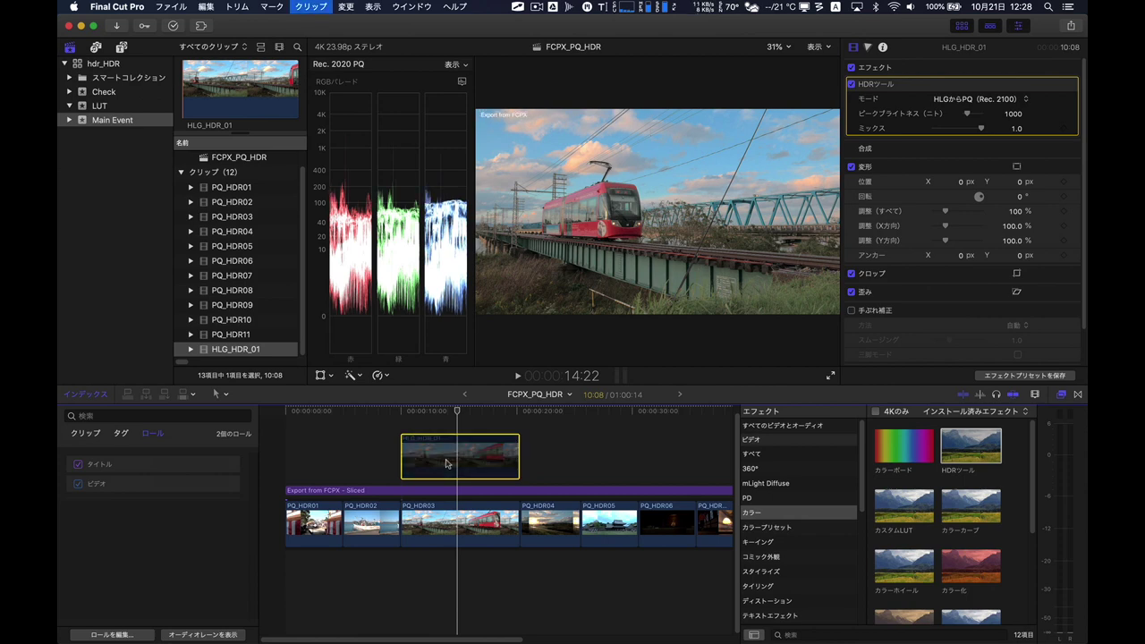
key("v")
key("v")
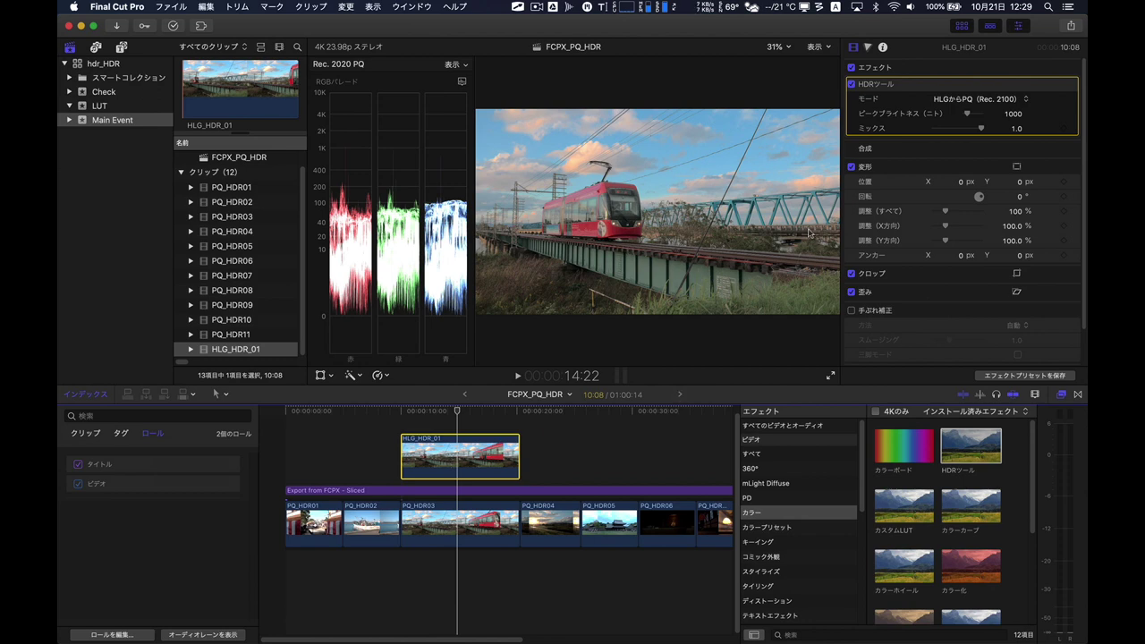
Examine the color space override options in the clip information of HLG_HDR_01 without changing them
left_click(882, 48)
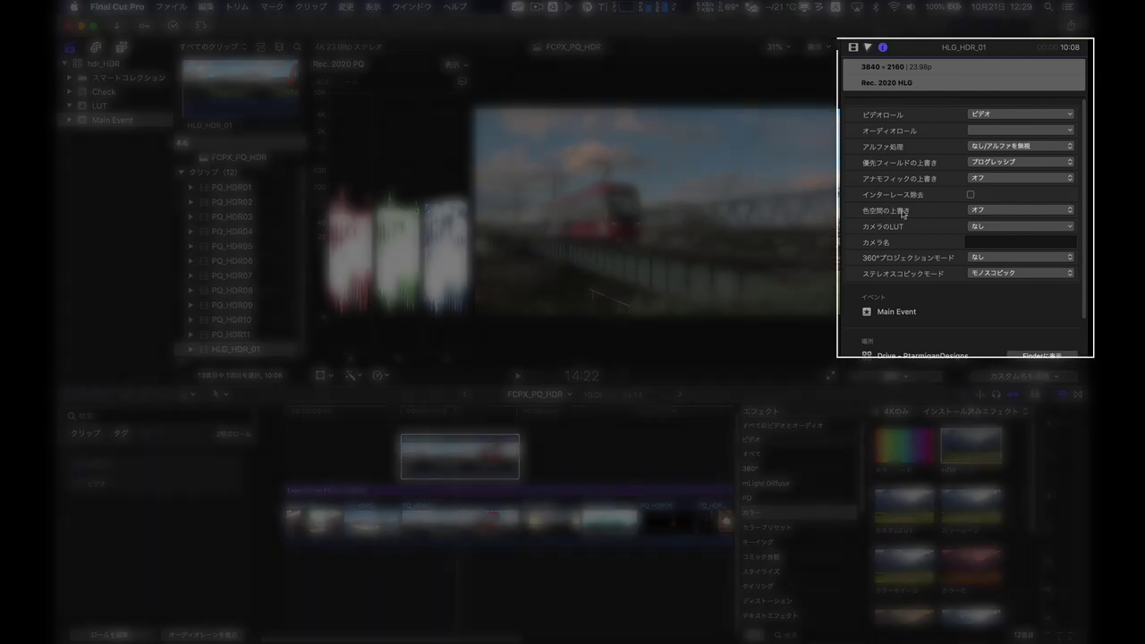
left_click(998, 211)
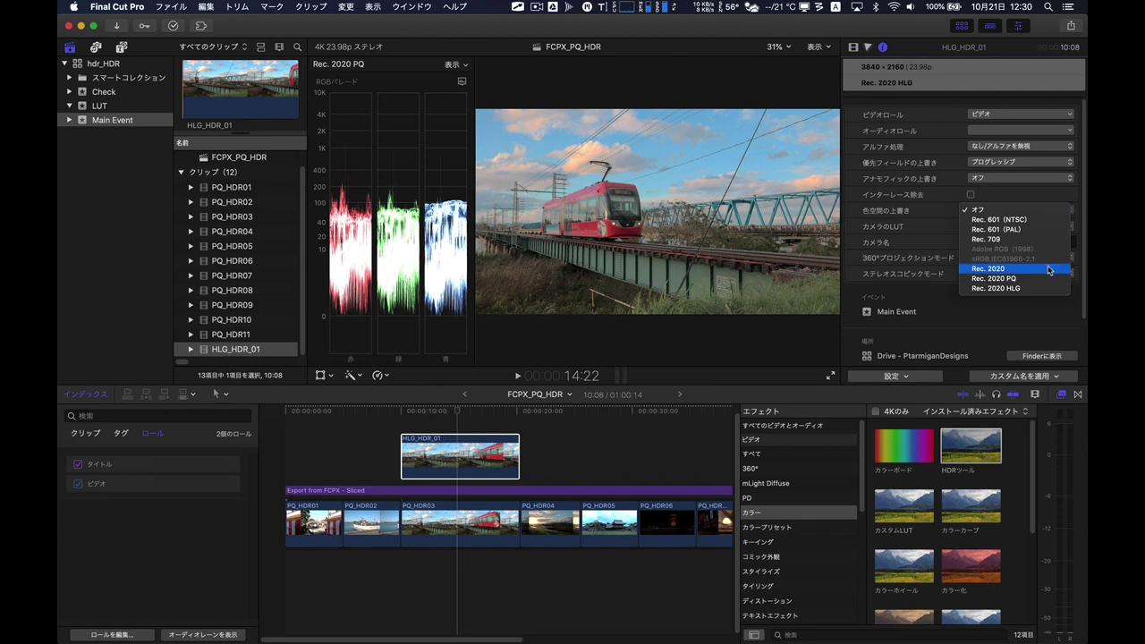
left_click(933, 210)
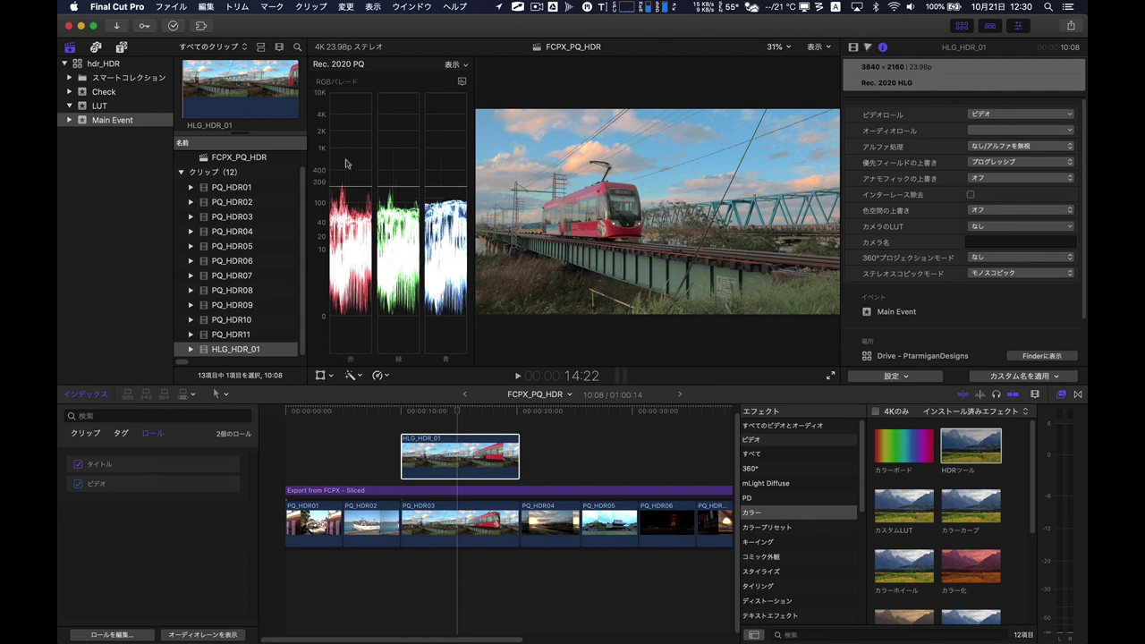
Turn off the color space override of clip P1000293 in the Check event, and set it back to Rec. 2020 HLG
left_click(104, 93)
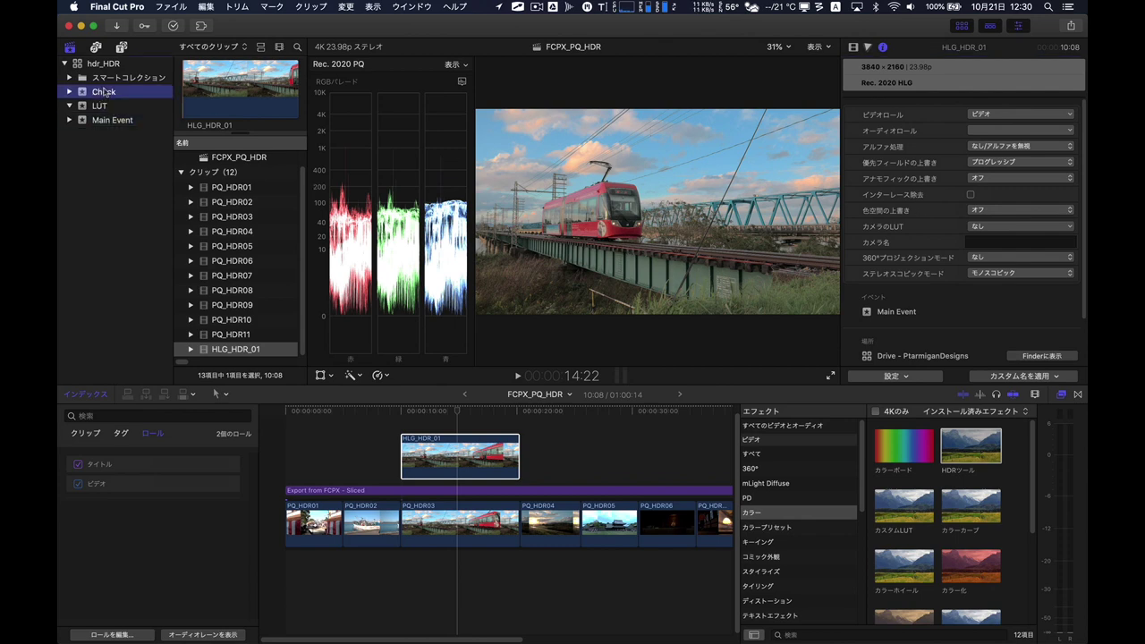
left_click(214, 159)
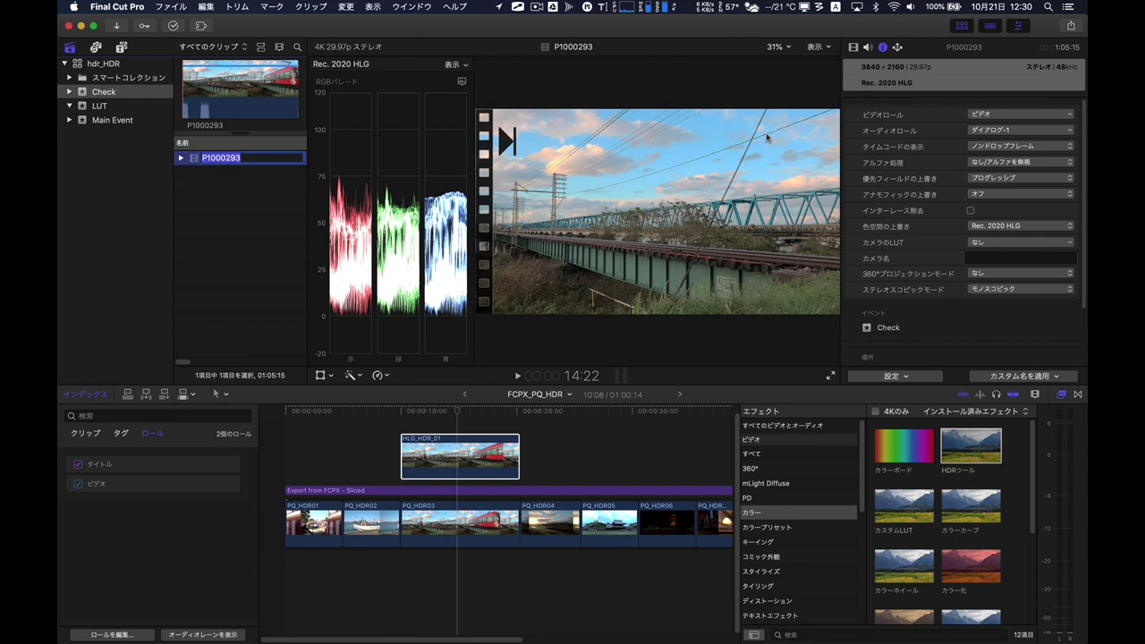
left_click(1018, 229)
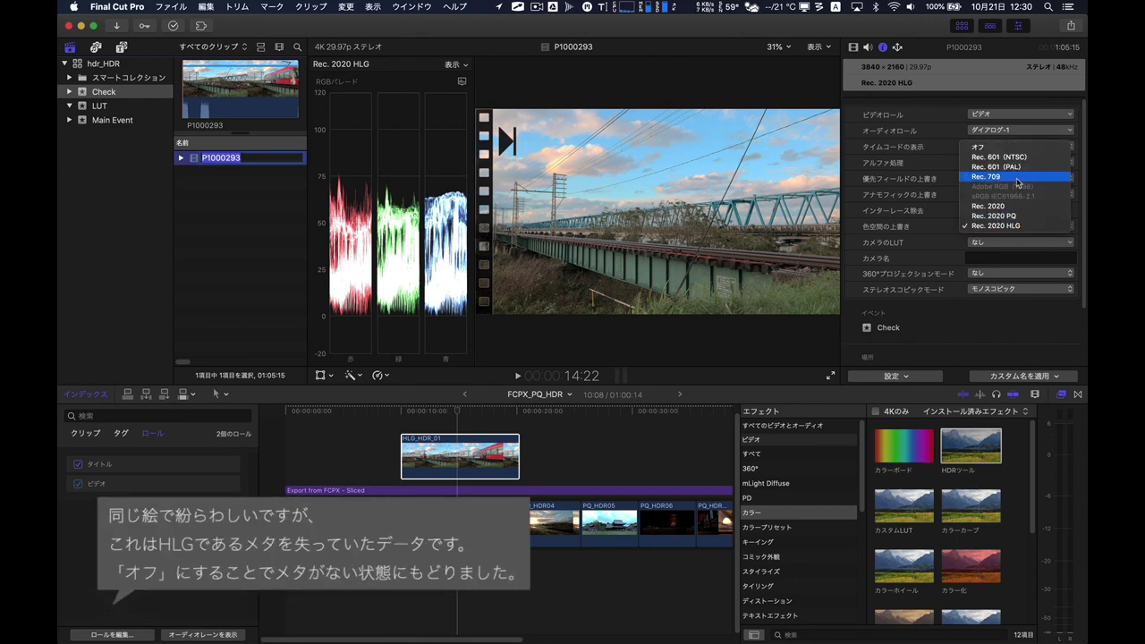
left_click(993, 147)
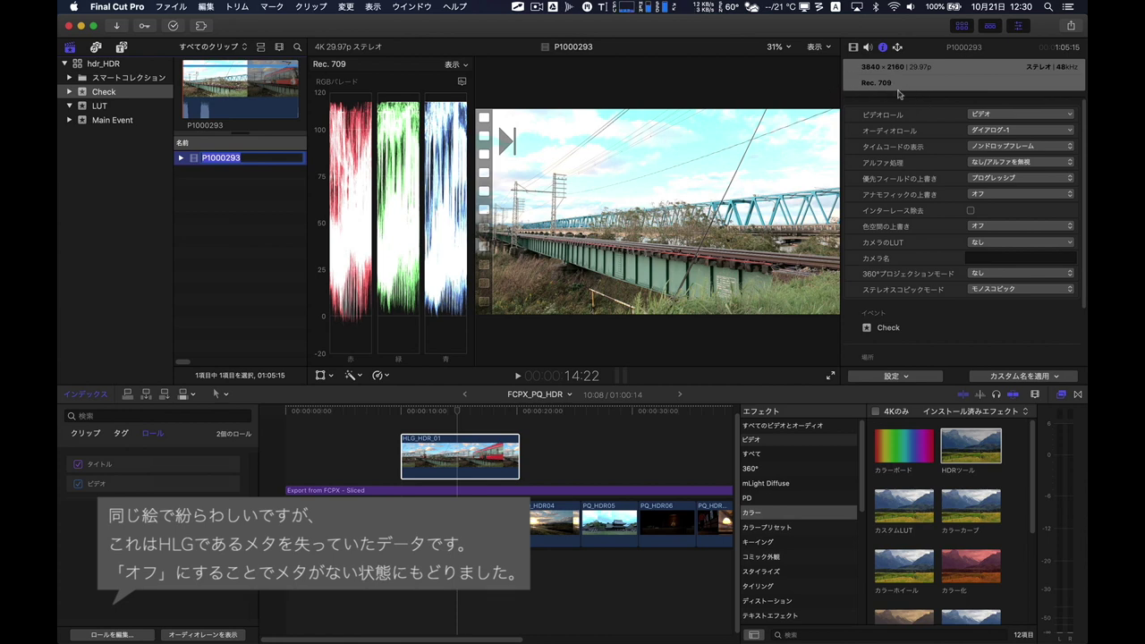
left_click(1017, 227)
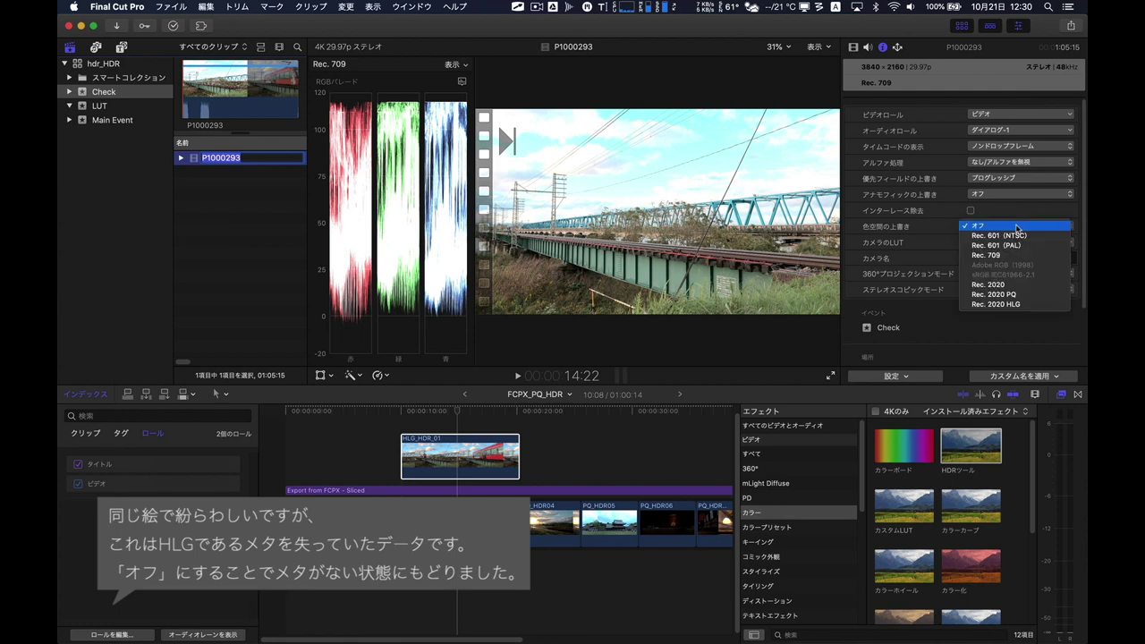
left_click(1042, 306)
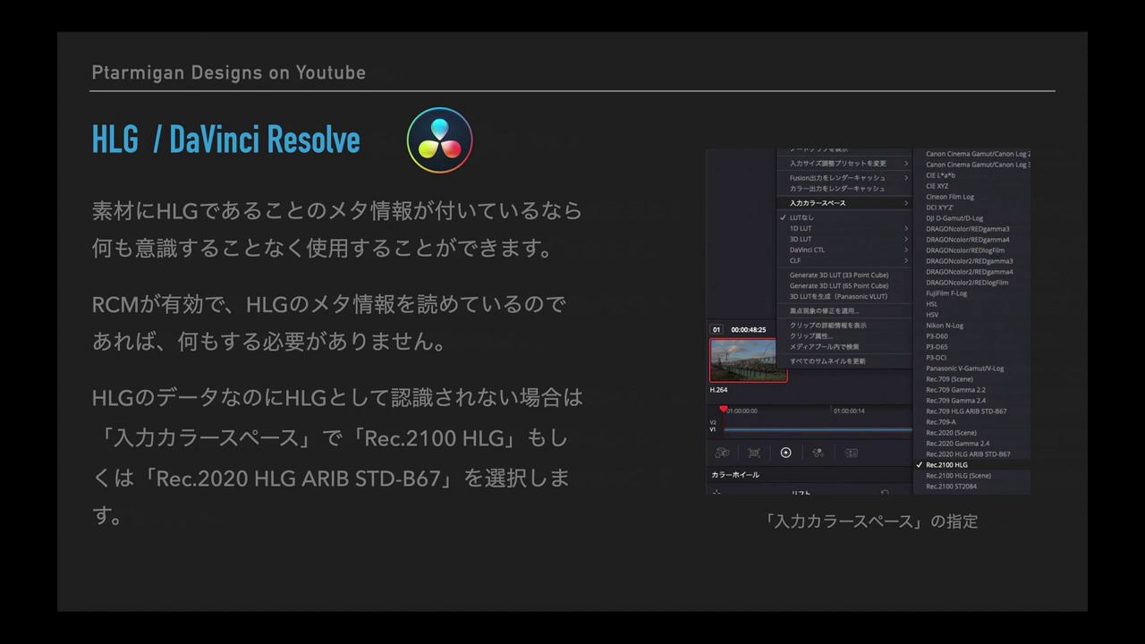
left_click_drag(673, 100, 1077, 543)
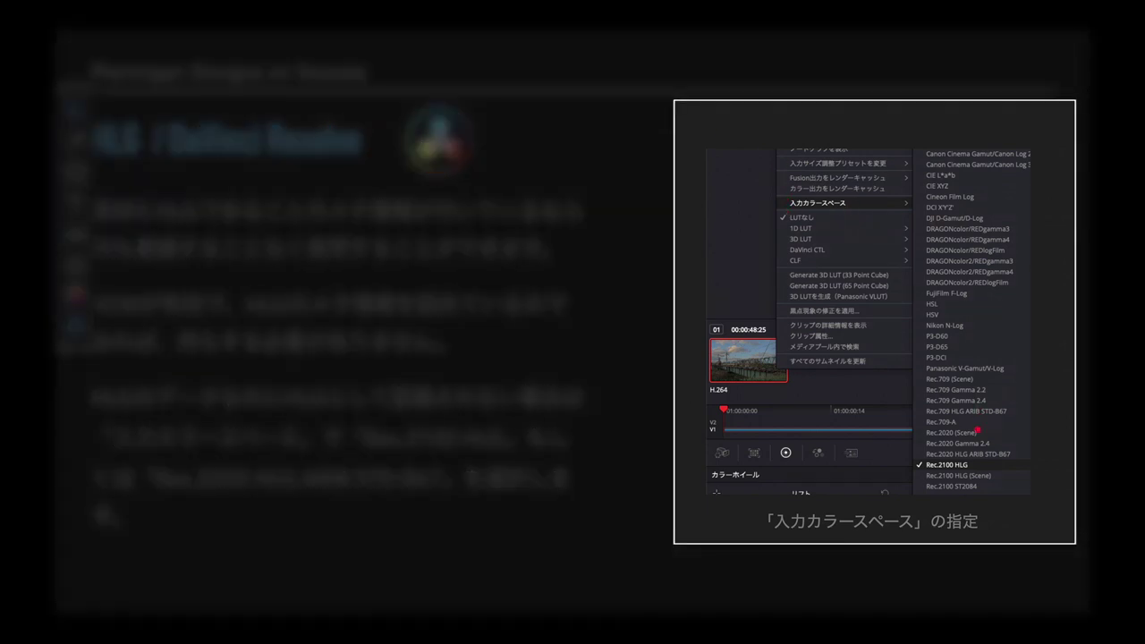
left_click(976, 468)
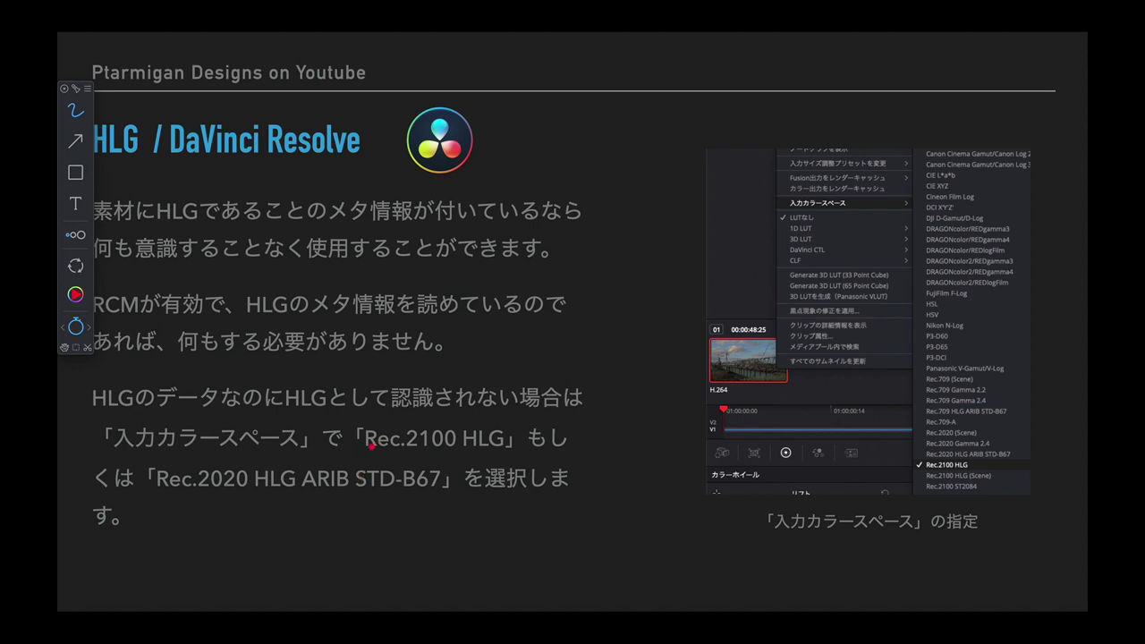
key("Right")
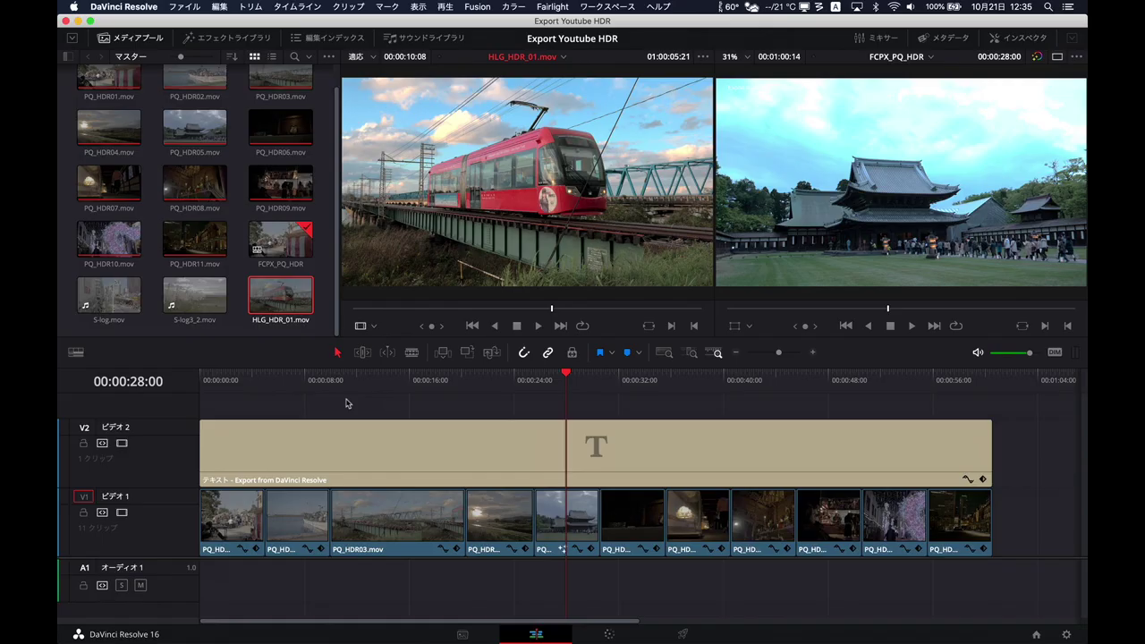
In DaVinci Resolve, move the timeline playhead to the start of PQ_HDR03.mov at 00:00:10:00
left_click(416, 383)
left_click_drag(416, 383, 333, 387)
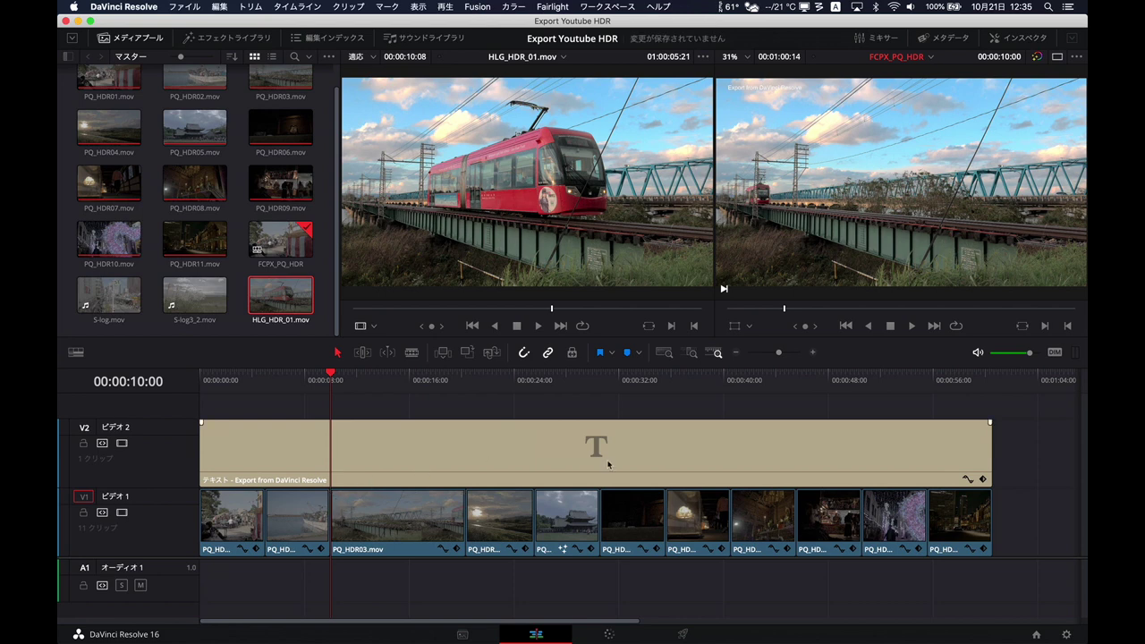
left_click(372, 382)
left_click_drag(371, 383, 332, 399)
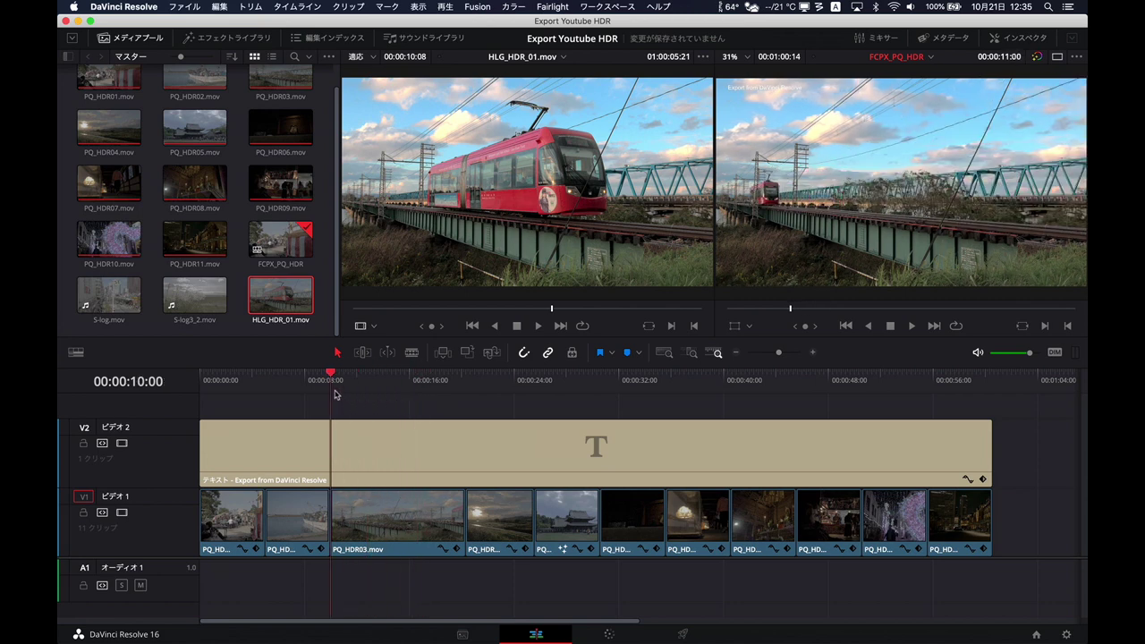
Check which input color space is assigned to HLG_HDR_01.mov in the media pool, leaving it unchanged
left_click(293, 306)
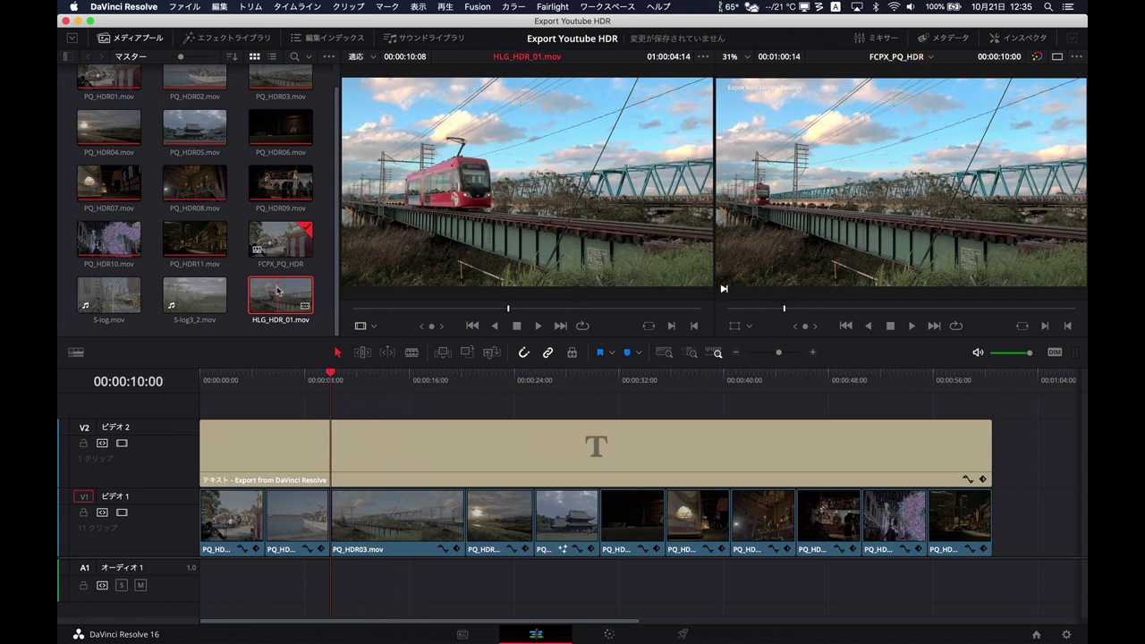
right_click(278, 291)
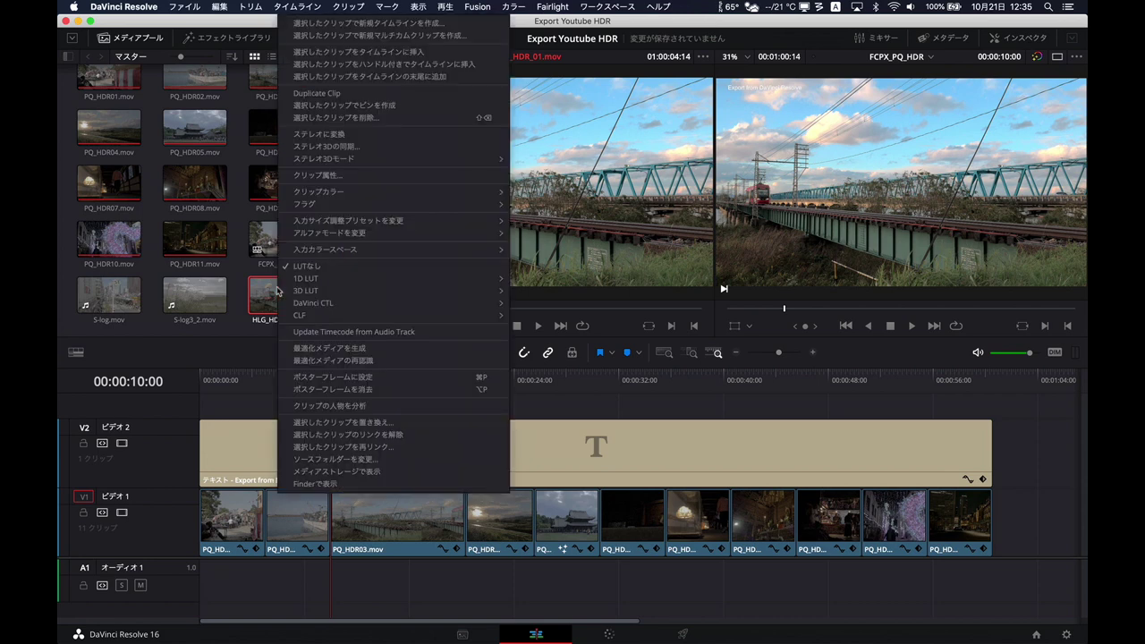
mouse_move(423, 255)
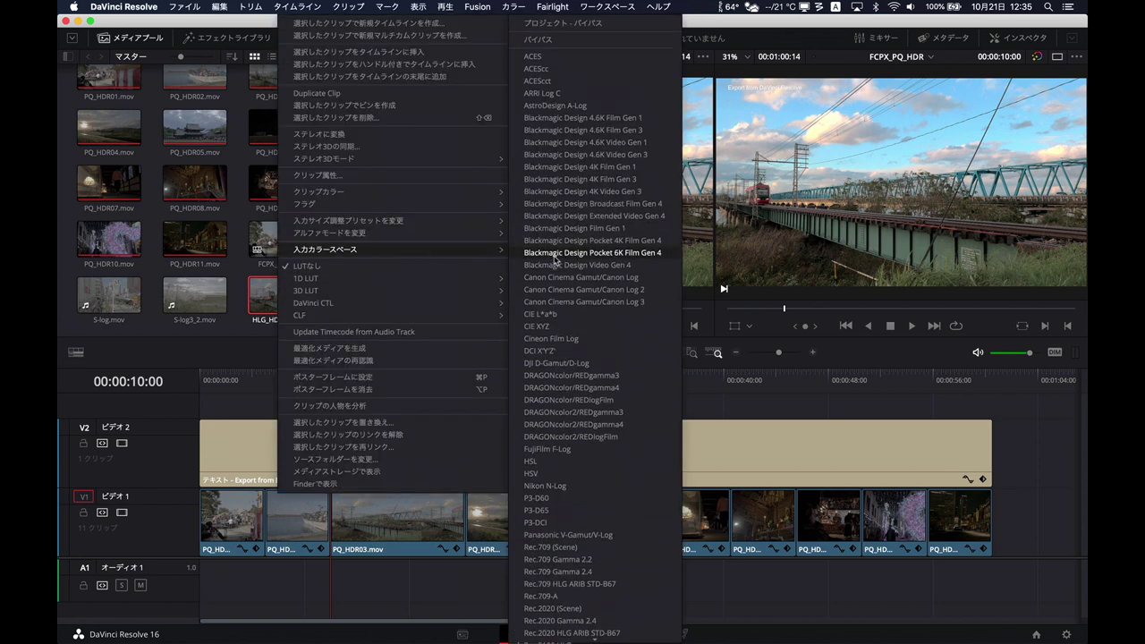
scroll(577, 635, "down", 5)
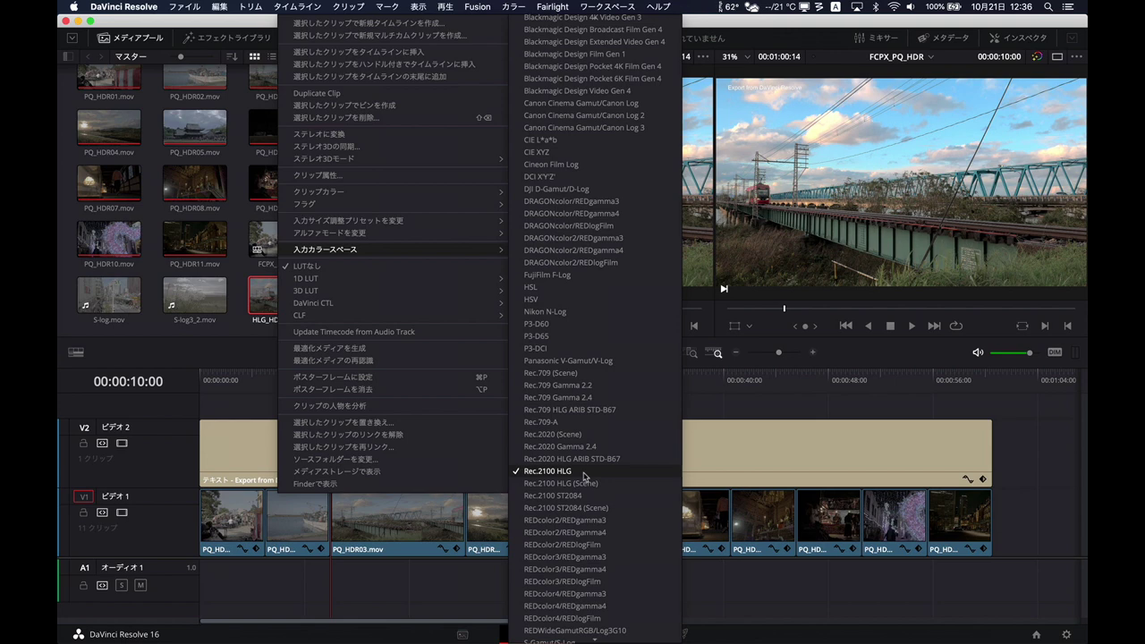
left_click(271, 324)
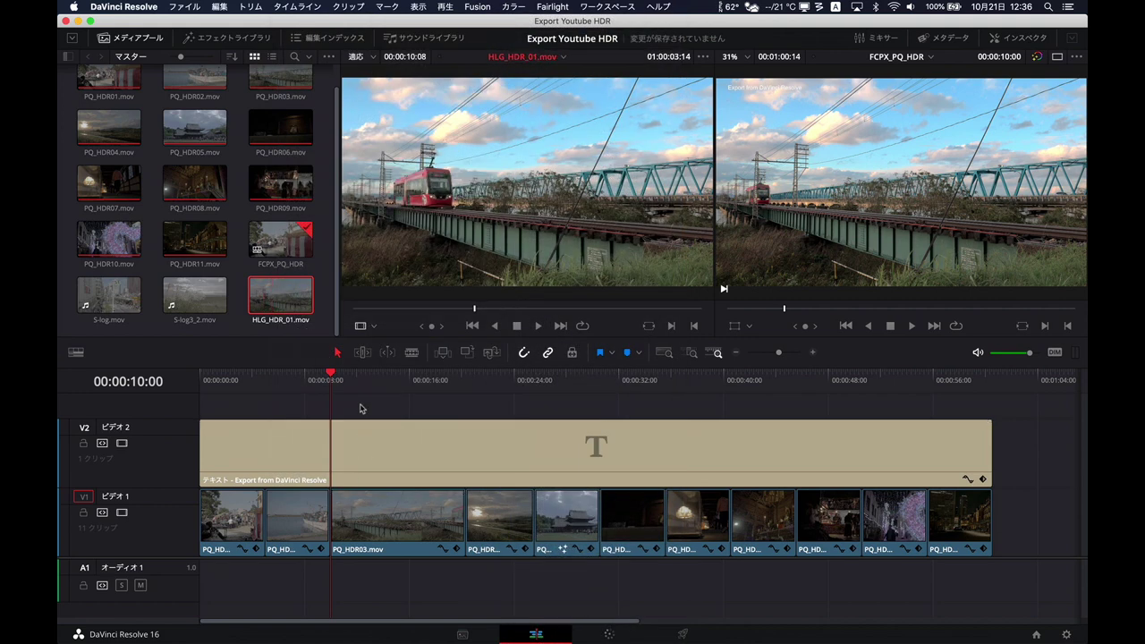
Place HLG_HDR_01.mov on a new third video track directly above PQ_HDR03.mov and select it with the playhead at 00:00:15:12
left_click_drag(366, 384, 384, 381)
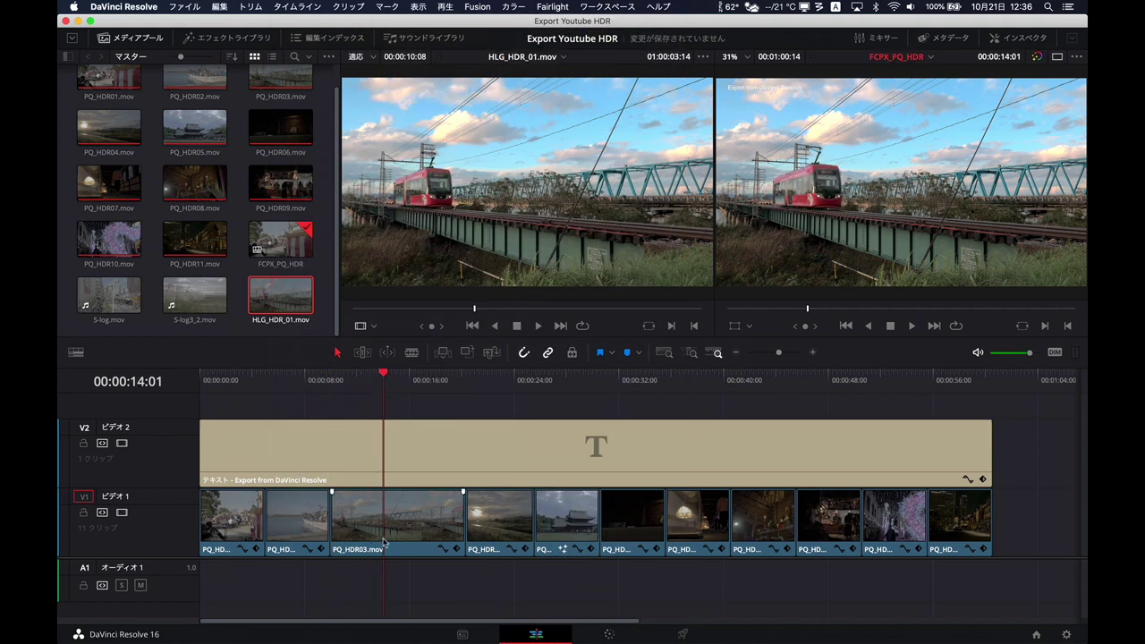
left_click(385, 543)
left_click_drag(187, 556, 185, 596)
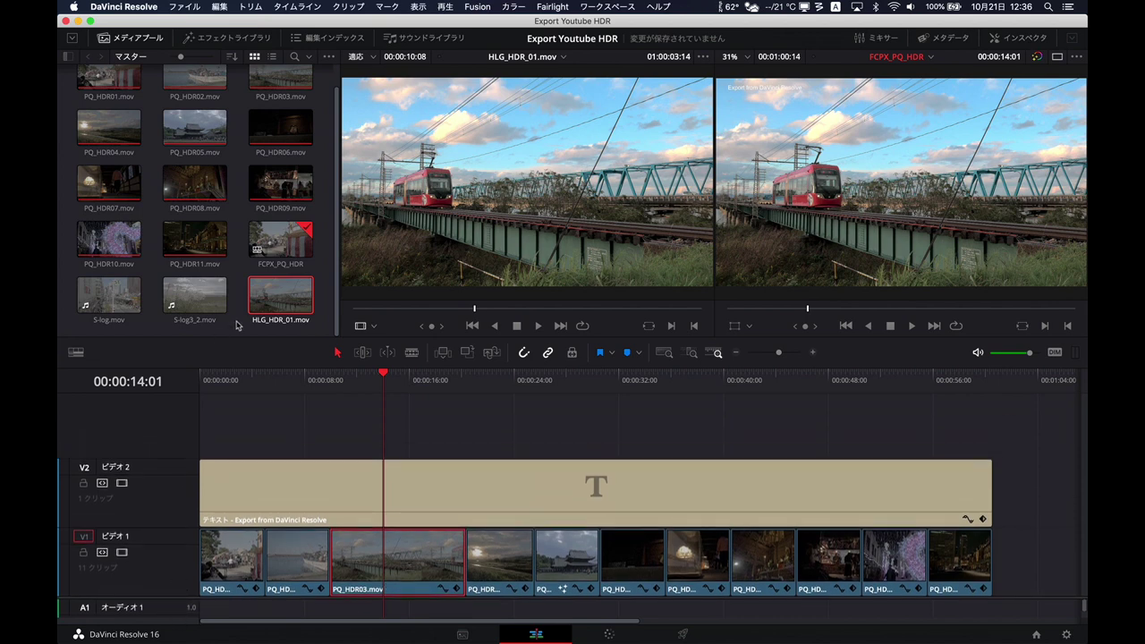
left_click_drag(277, 307, 333, 428)
mouse_move(390, 381)
left_mouse_down()
mouse_move(375, 379)
mouse_move(402, 385)
left_mouse_up()
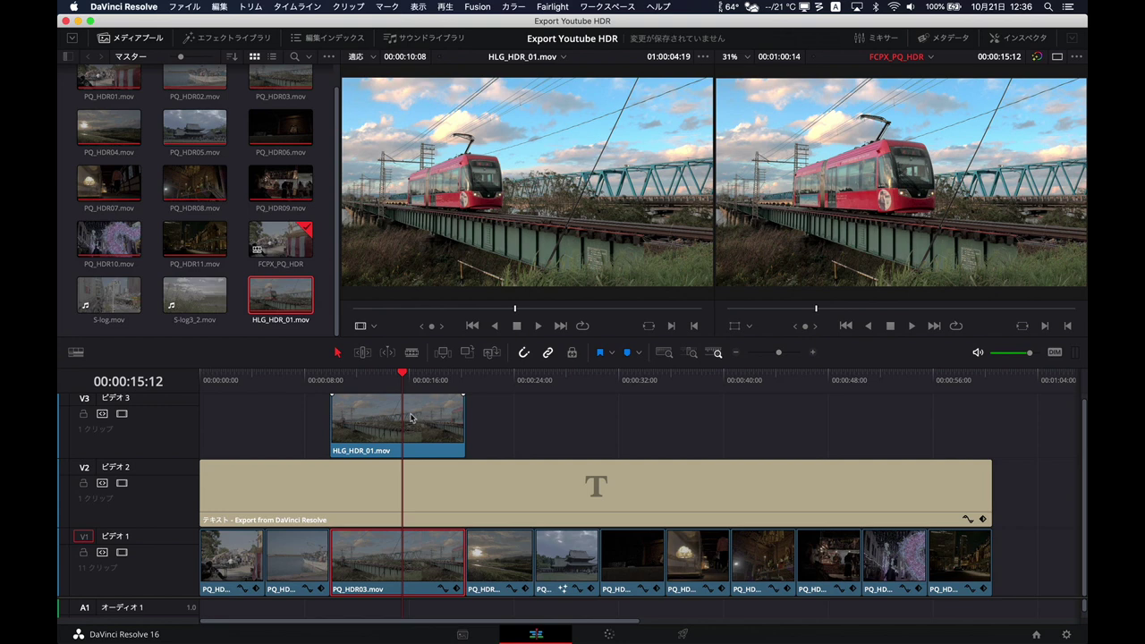
left_click(411, 418)
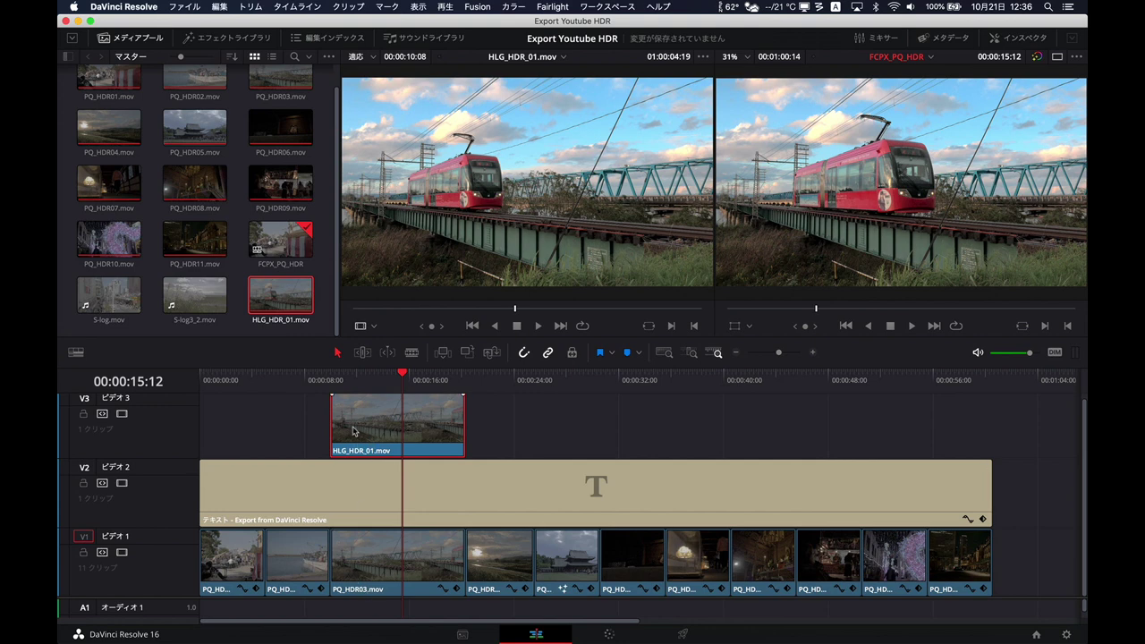
Toggle video track 3 off and on repeatedly to compare HLG_HDR_01.mov with PQ_HDR03.mov, ending with the track enabled
left_click(123, 415)
left_click(124, 415)
left_click(123, 414)
left_click(122, 415)
left_click(123, 414)
left_click(123, 414)
left_click(122, 414)
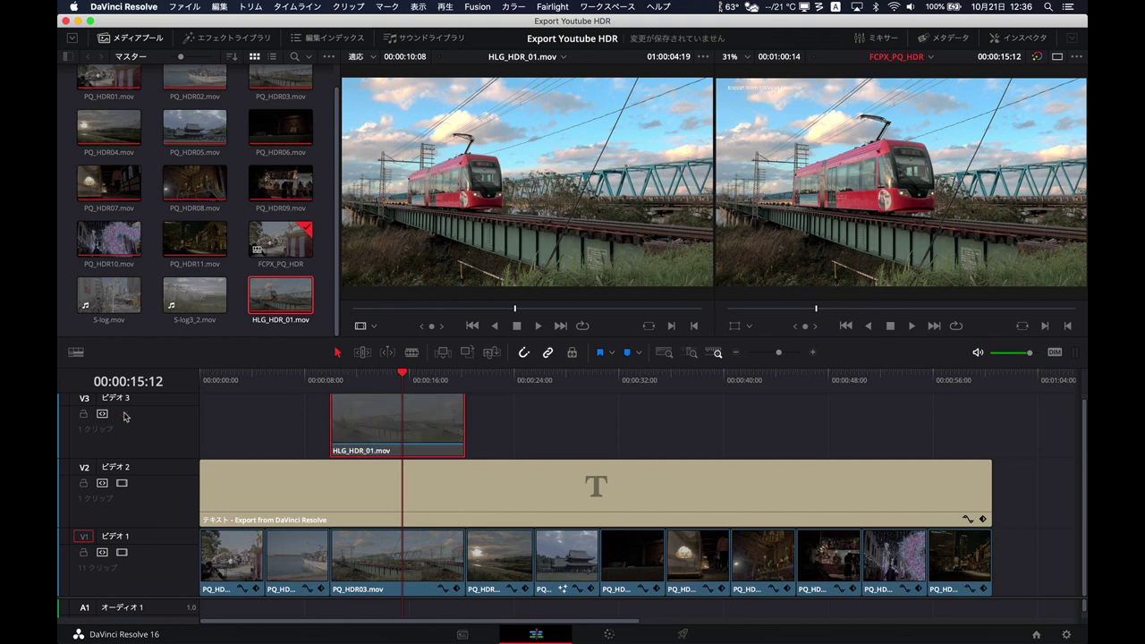
left_click(124, 415)
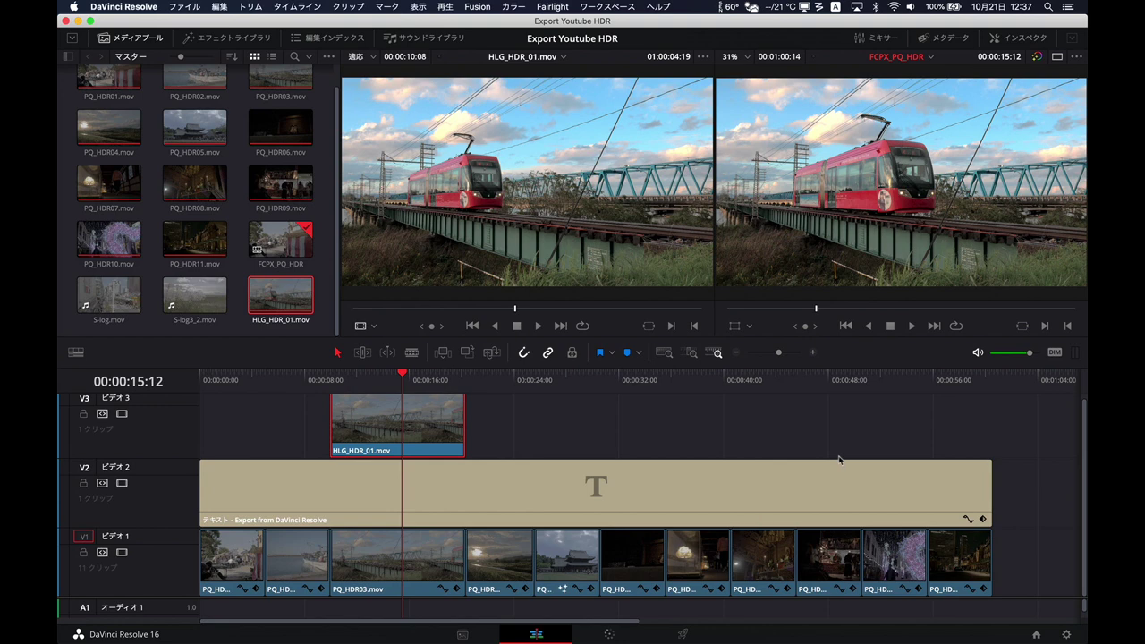
Check the input color space assigned to HLG_HDR_01.mov in the media pool
right_click(291, 300)
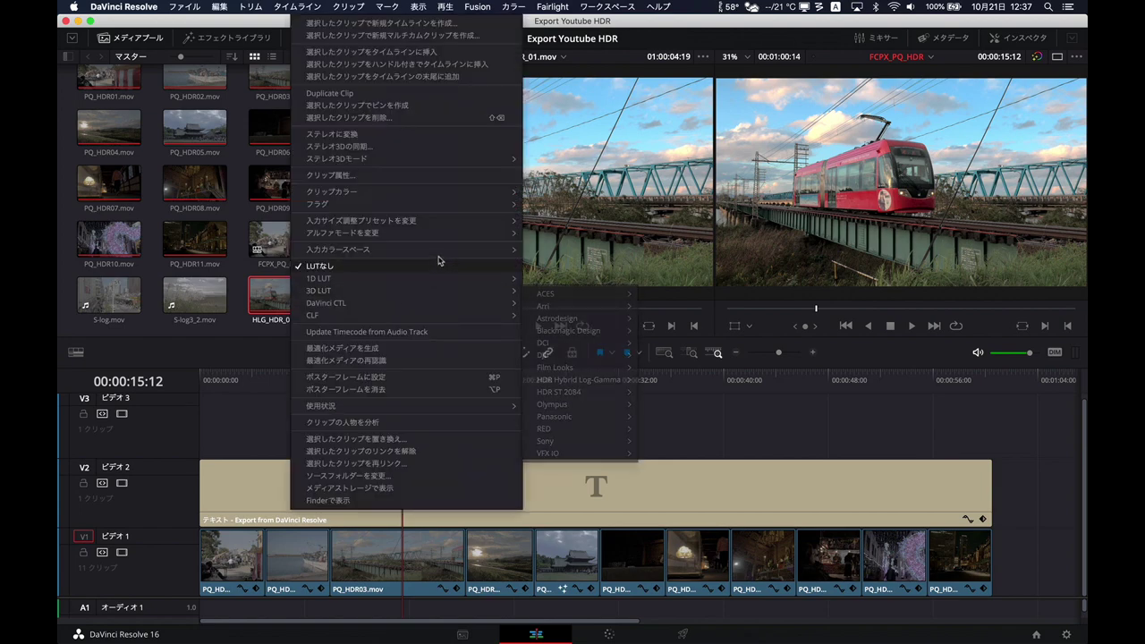
mouse_move(446, 253)
mouse_move(572, 639)
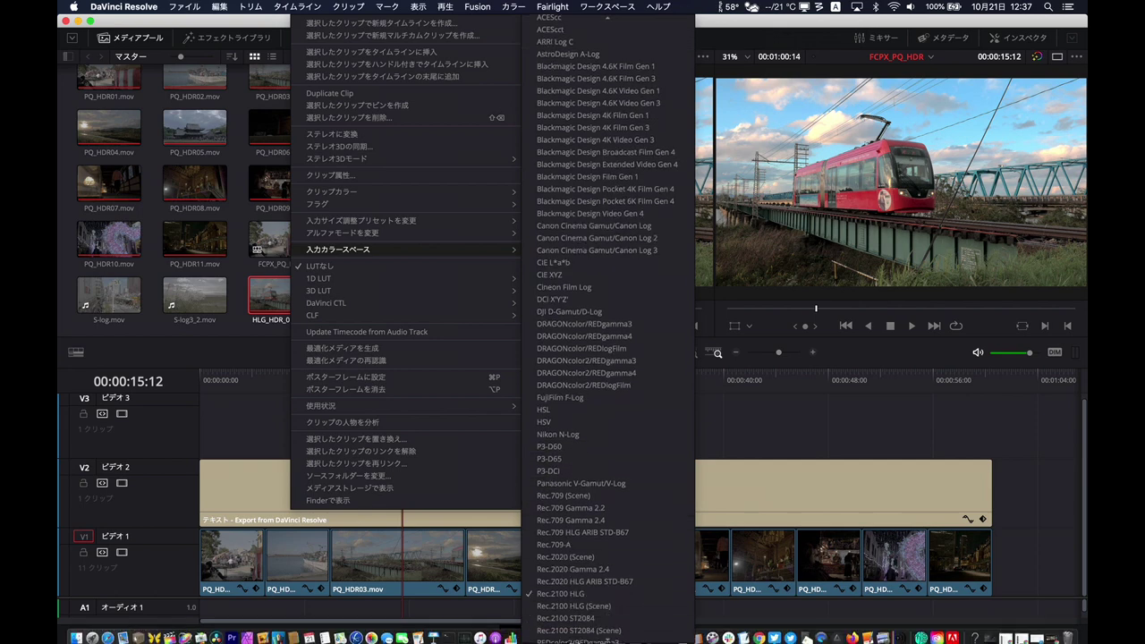
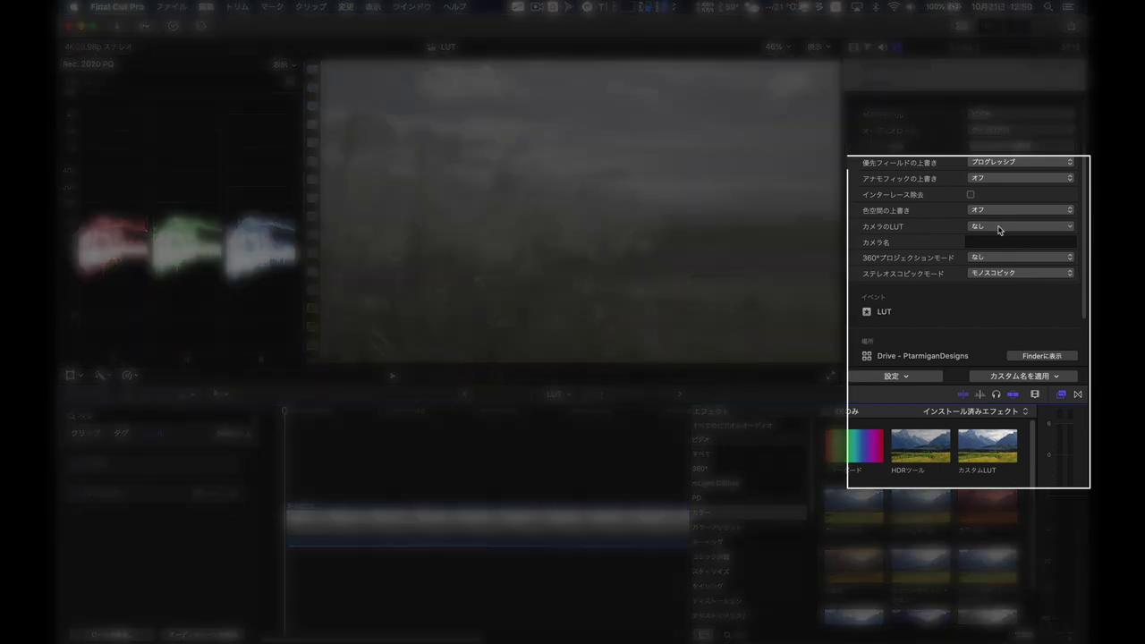
In Final Cut Pro, set the camera LUT of clip S-log3_2 to the custom SLog3SGamut3.CineToLC-709TypeA and compare the RGB parade
left_click(999, 229)
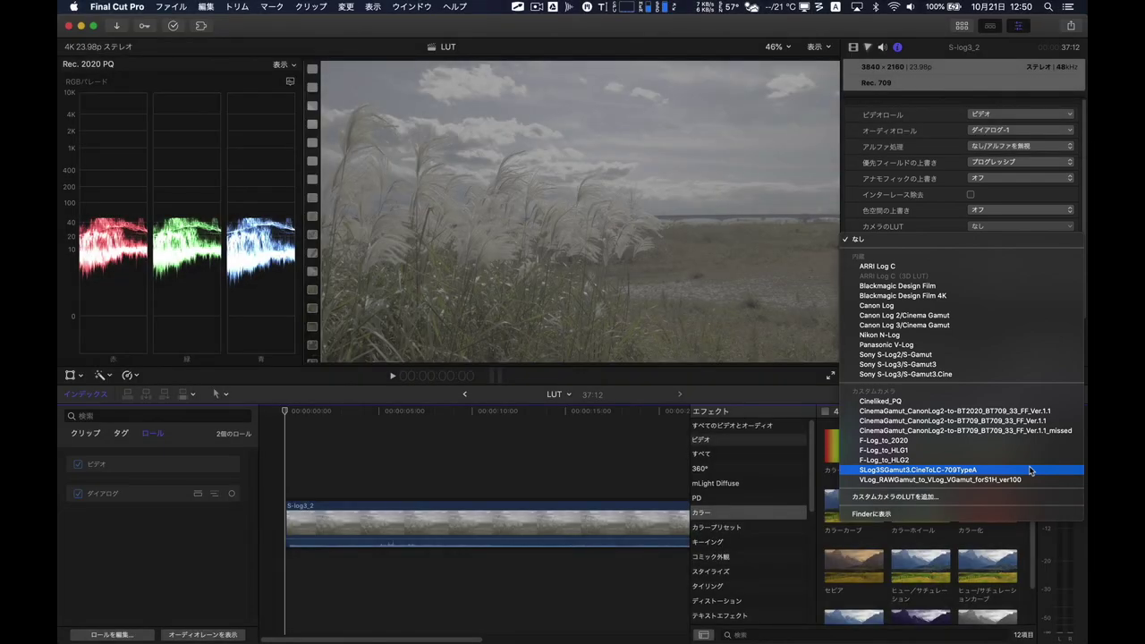
left_click(1031, 471)
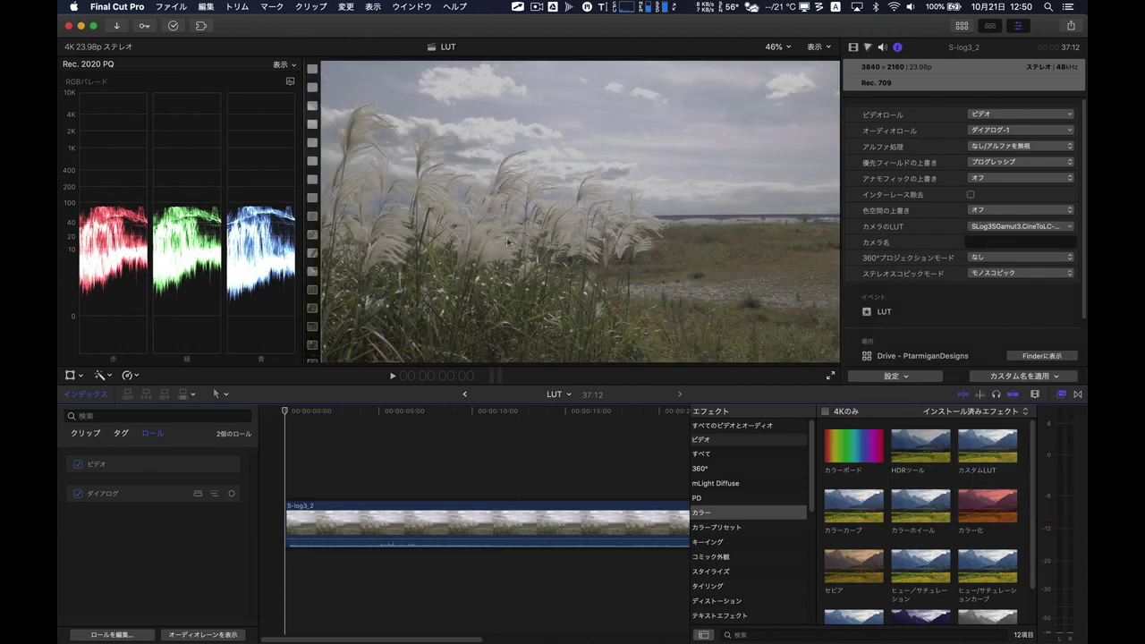
mouse_move(101, 204)
Set the camera LUT of clip S-log3_2 to the built-in Sony S-Log3/S-Gamut3.Cine
left_click(988, 227)
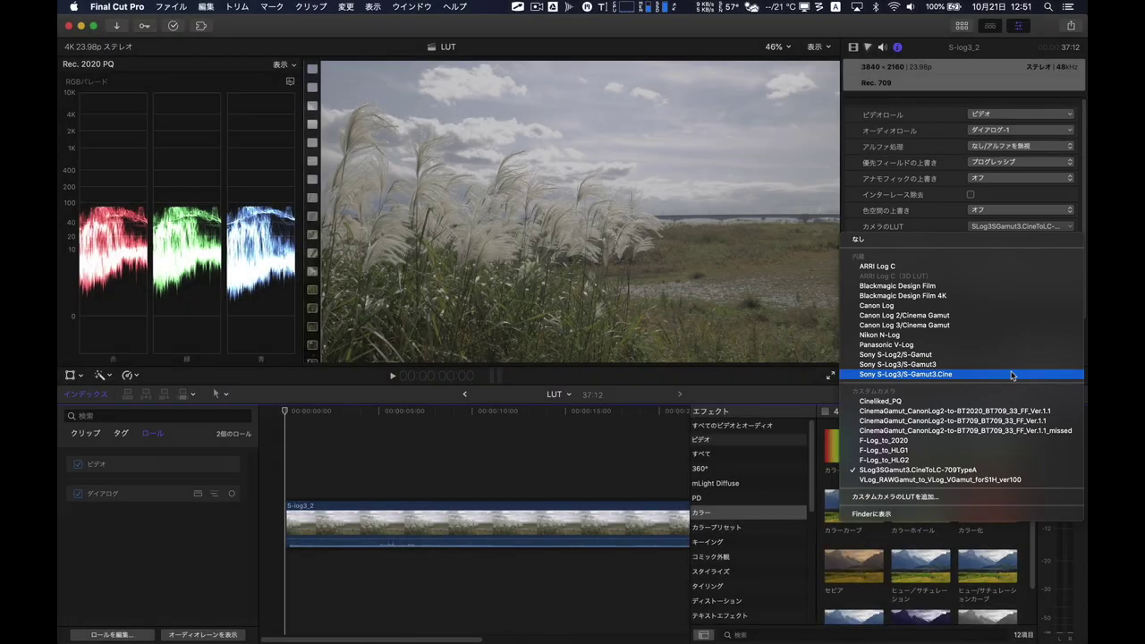
left_click(1013, 375)
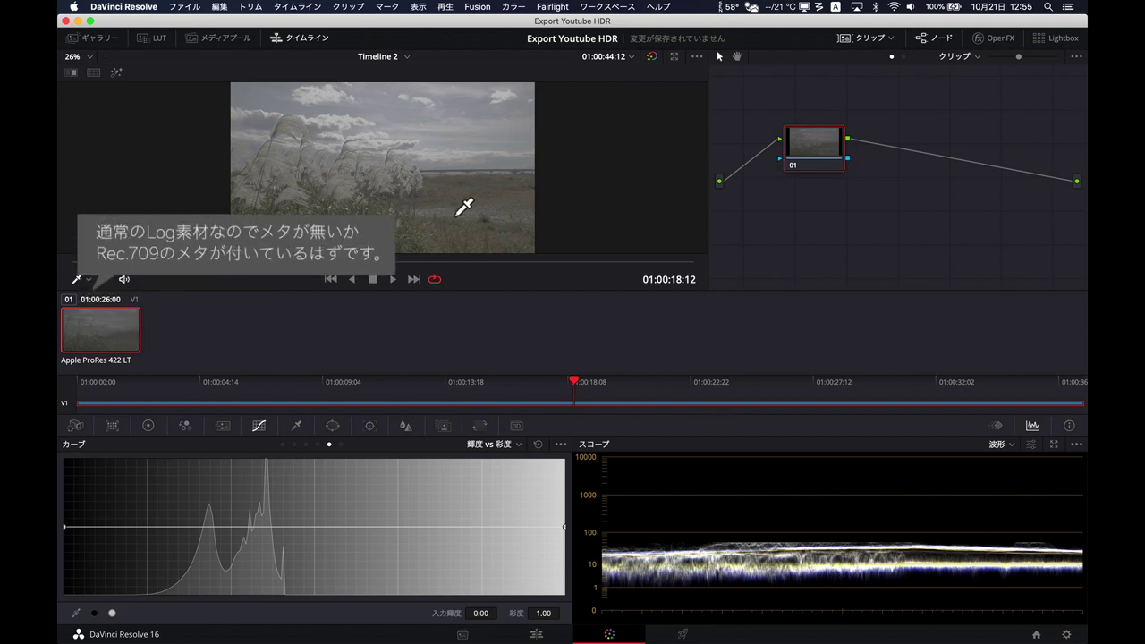
In DaVinci Resolve, apply the Sony 3D LUT SLog3SGamut3.CineToLC-709TypeA to node 01 of the Timeline 2 clip
right_click(804, 143)
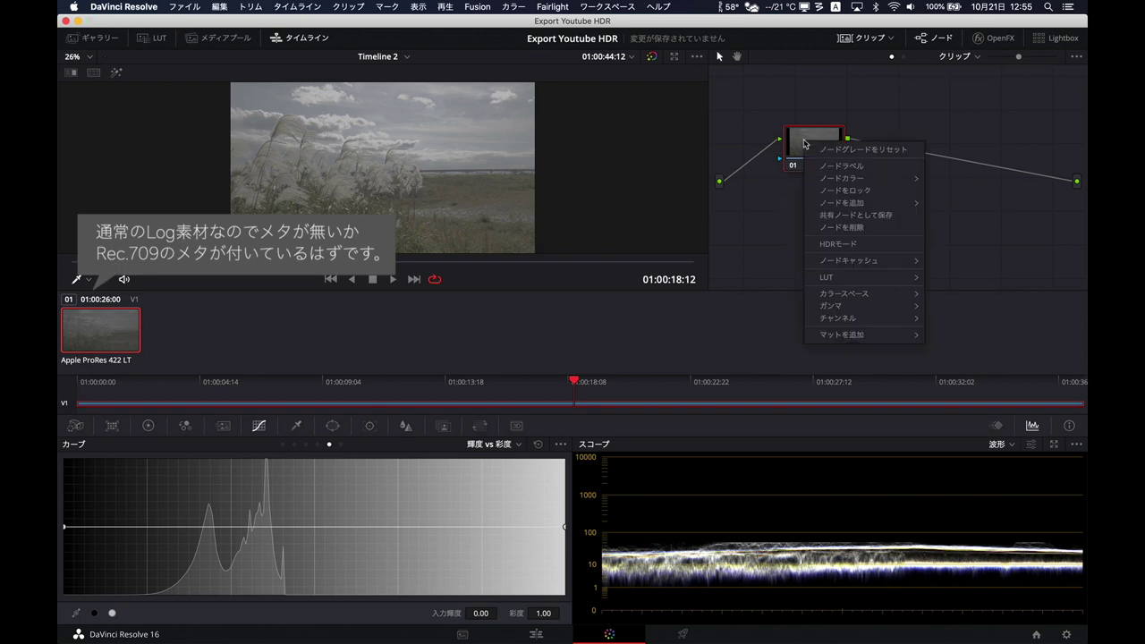
mouse_move(880, 281)
mouse_move(980, 323)
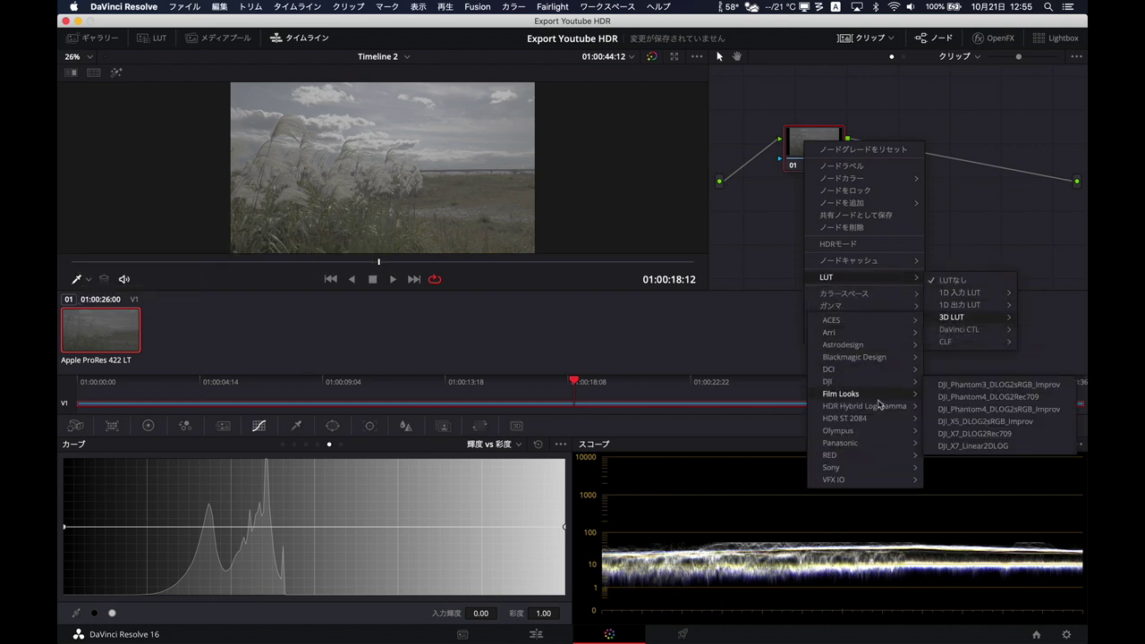
mouse_move(886, 468)
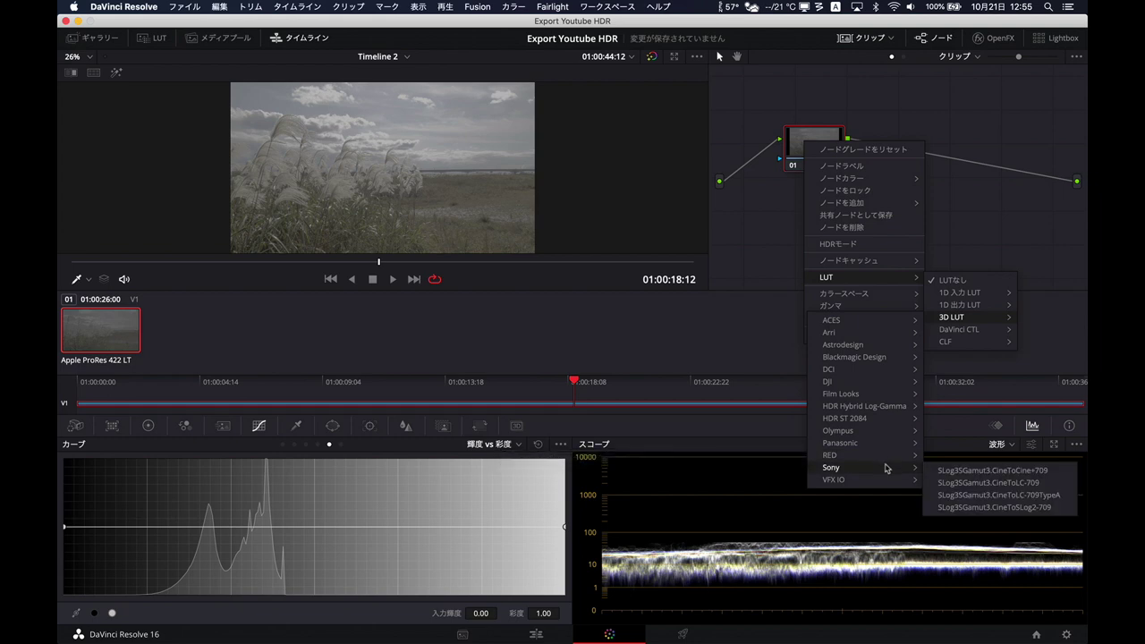
left_click(964, 495)
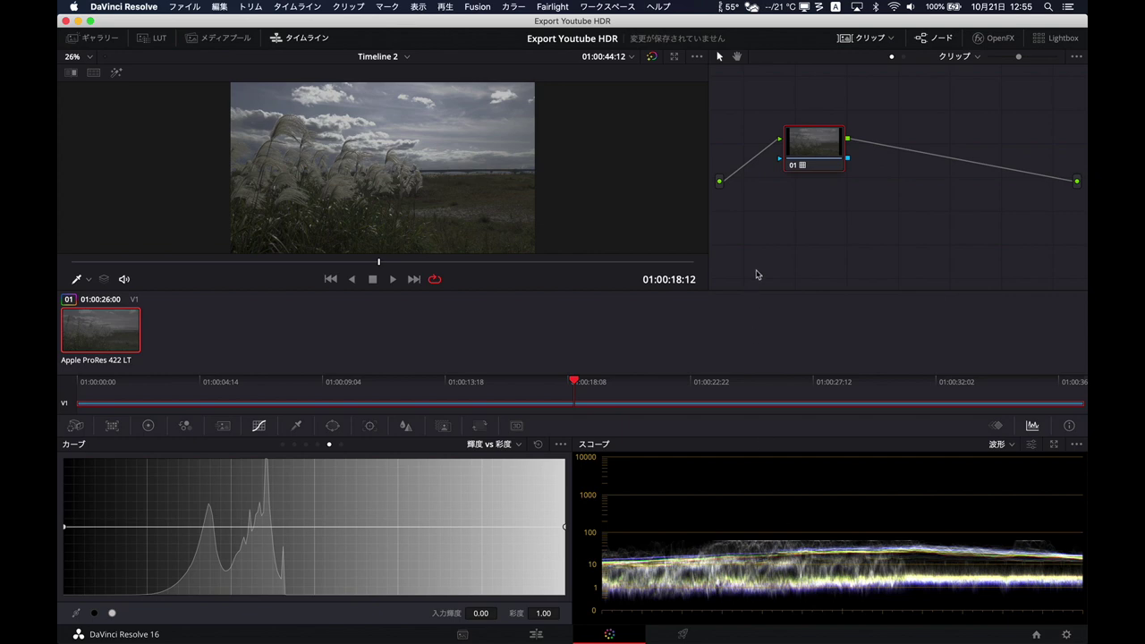
Remove the 3D LUT from node 01 of the Timeline 2 clip
left_click_drag(802, 152, 785, 136)
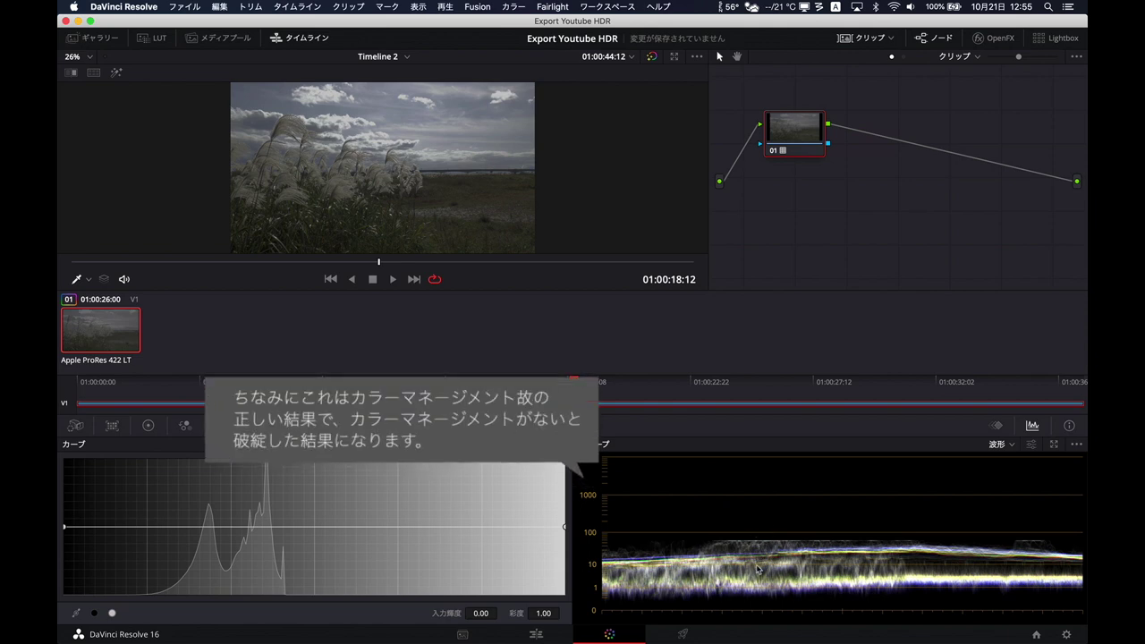
right_click(790, 137)
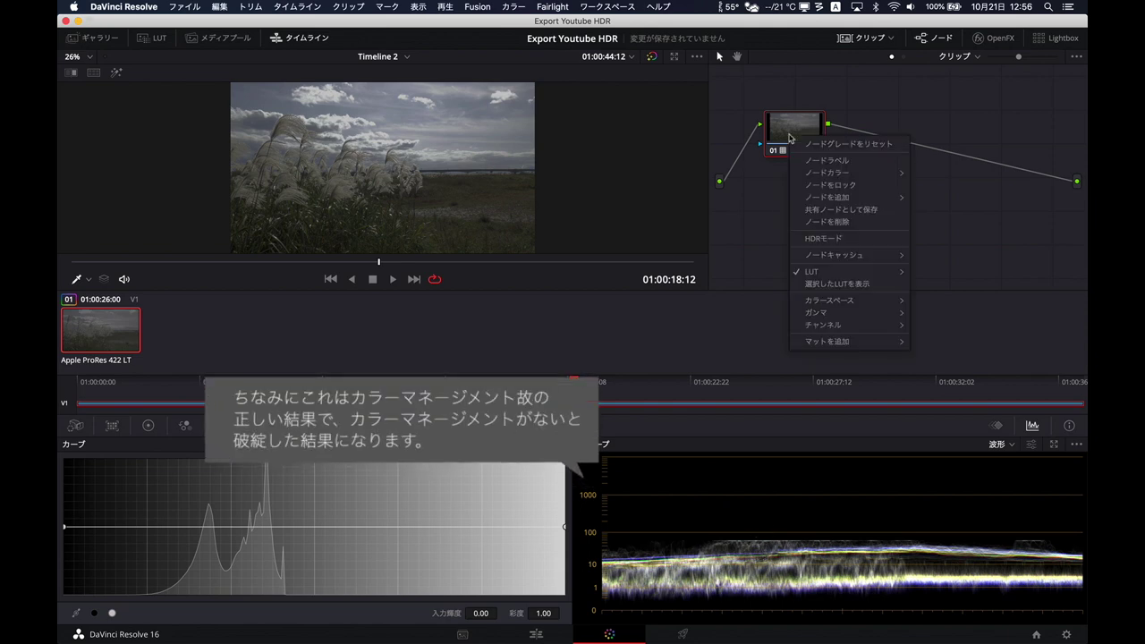
mouse_move(846, 270)
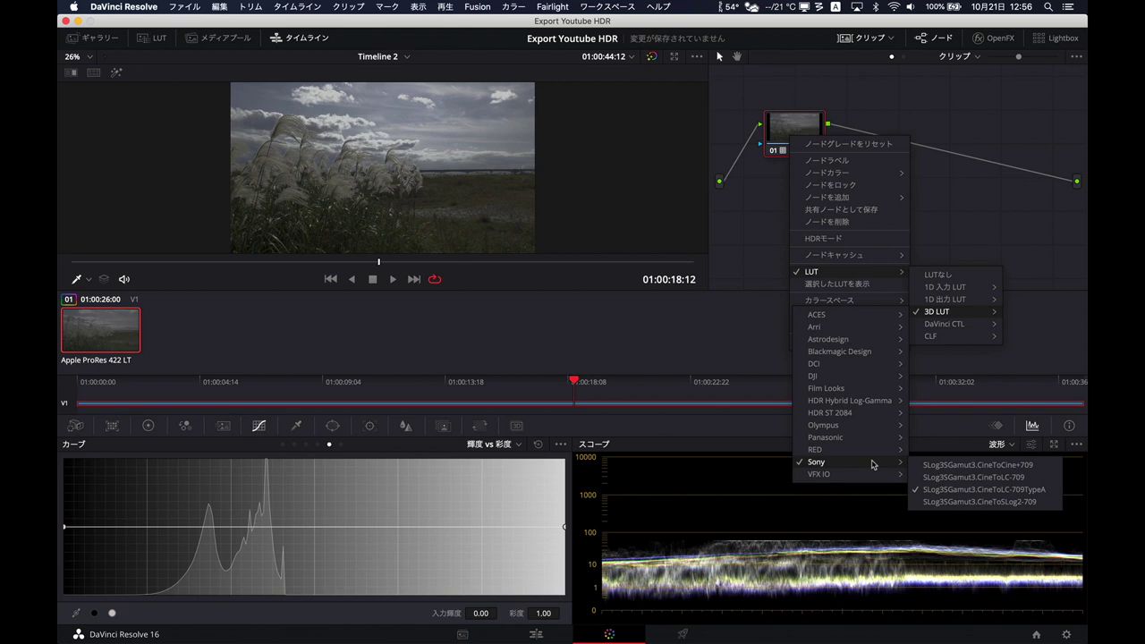
left_click(951, 276)
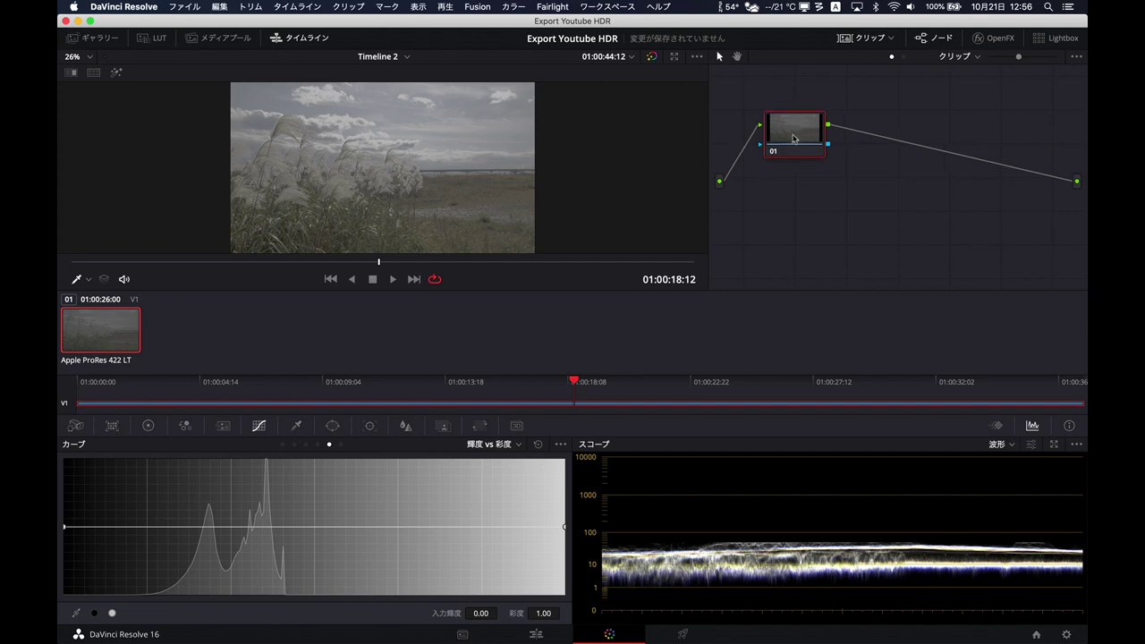
left_click_drag(795, 132, 796, 149)
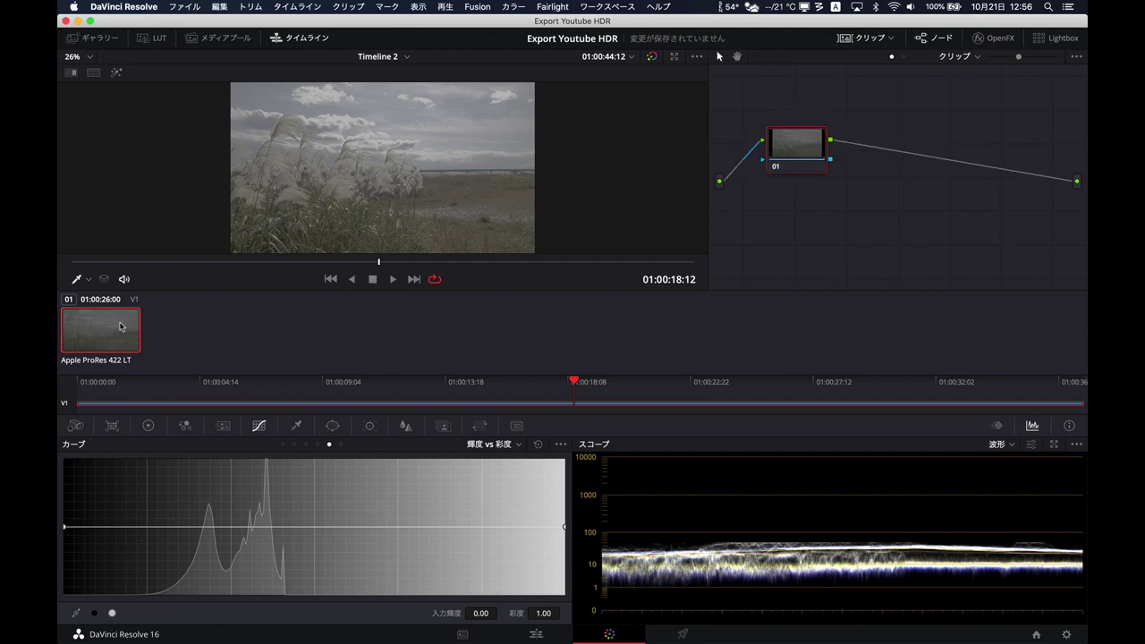
Save the project and set the Timeline 2 clip's input color space to S-Gamut3.Cine/S-Log3
key("super+s")
right_click(113, 329)
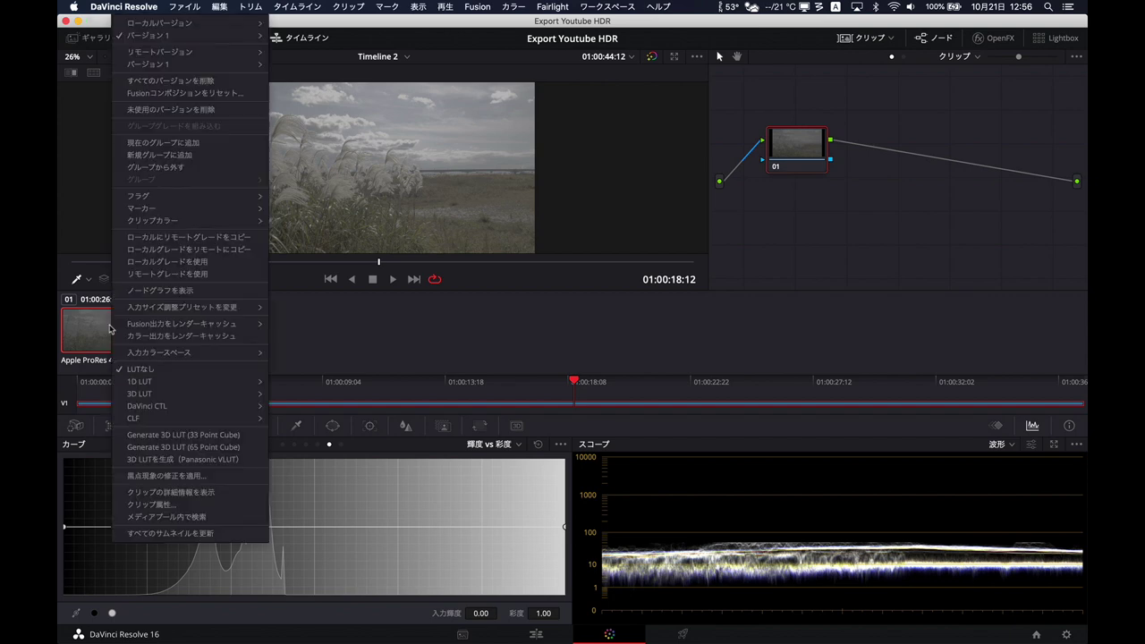
mouse_move(212, 354)
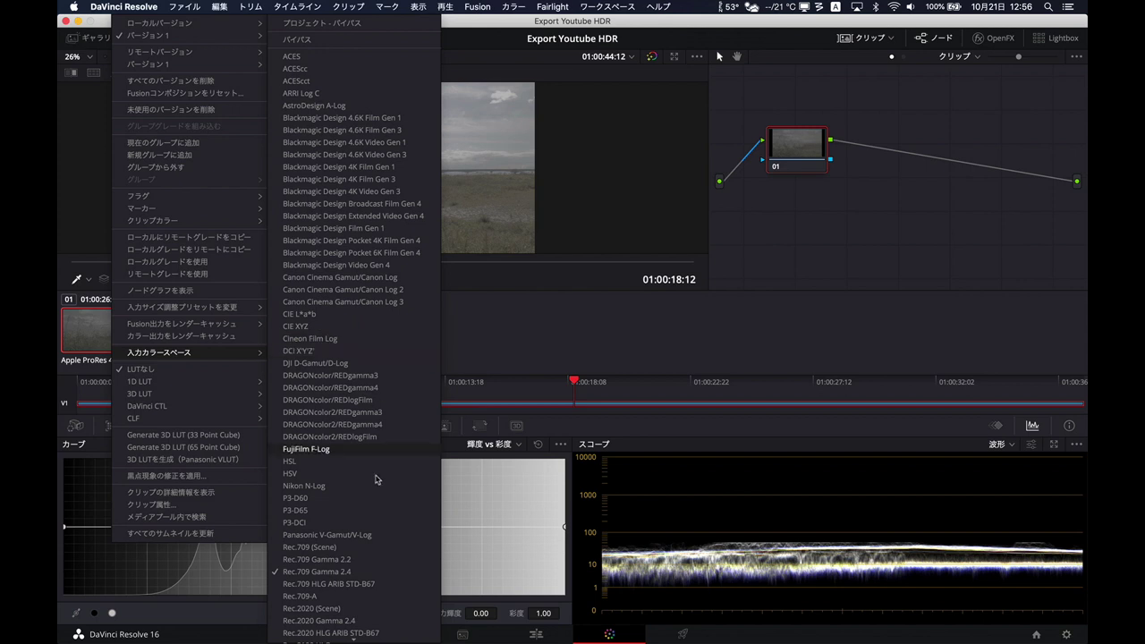
mouse_move(378, 637)
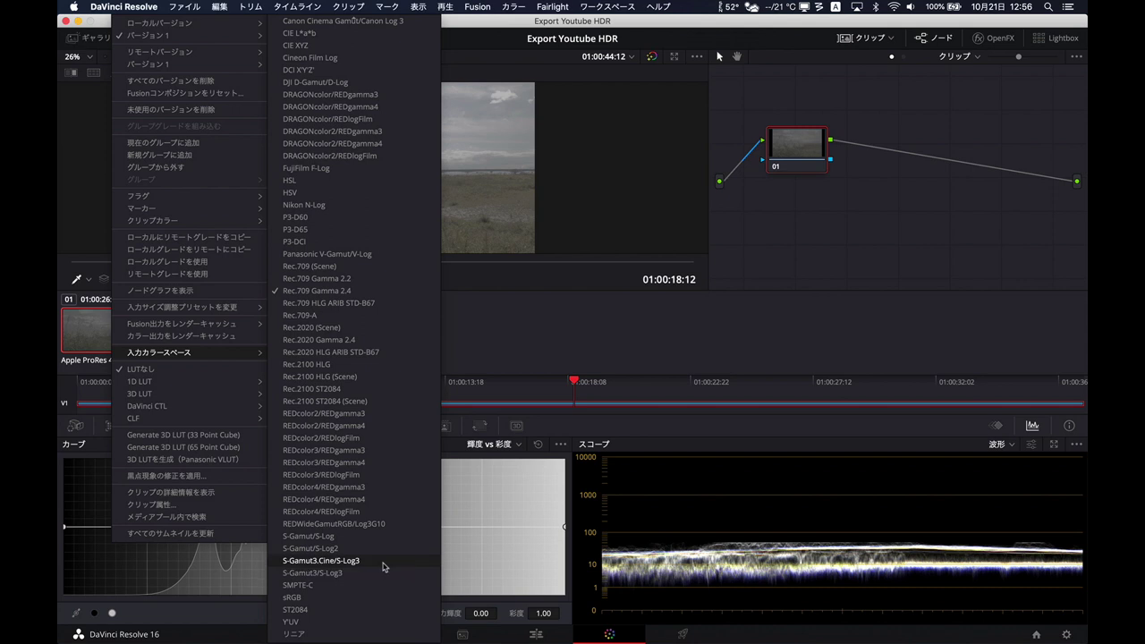
left_click(383, 564)
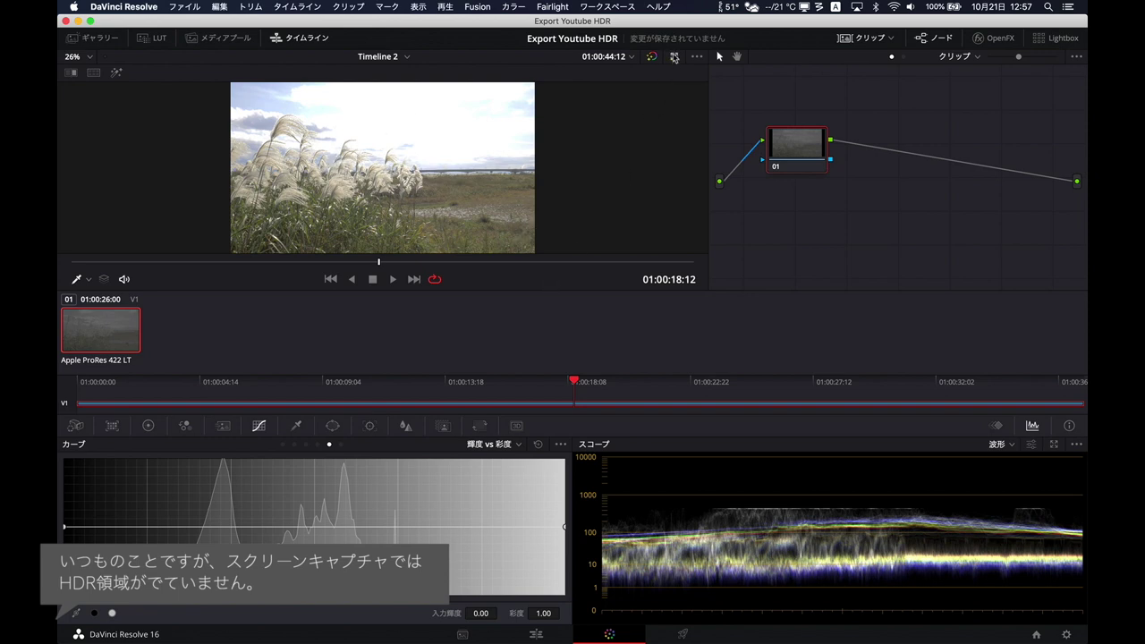
left_click(675, 56)
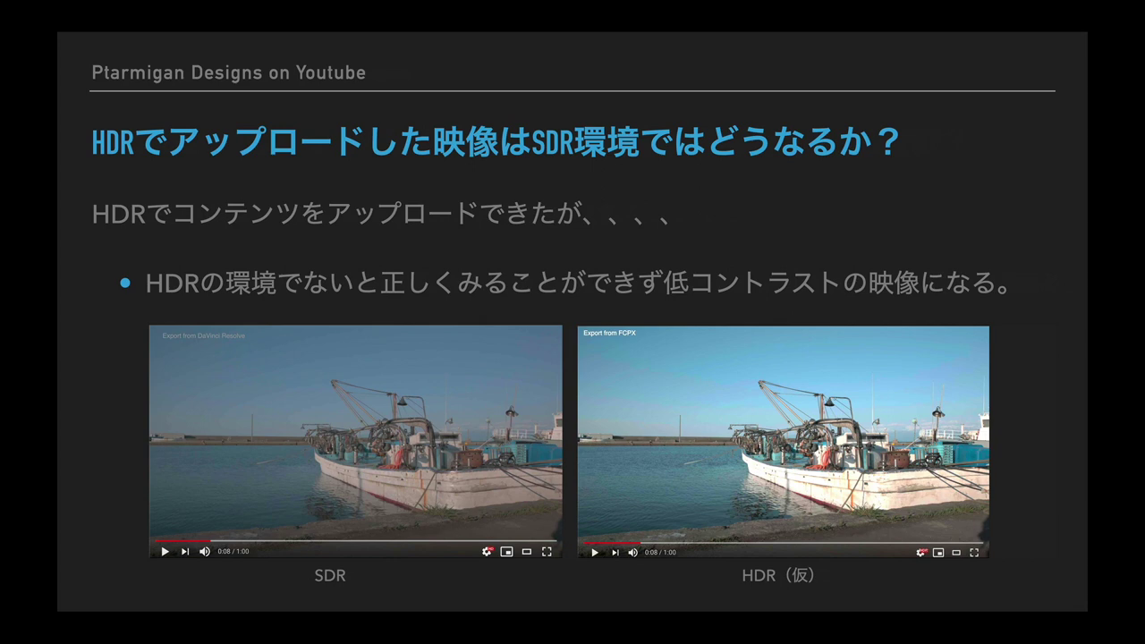
key("Right")
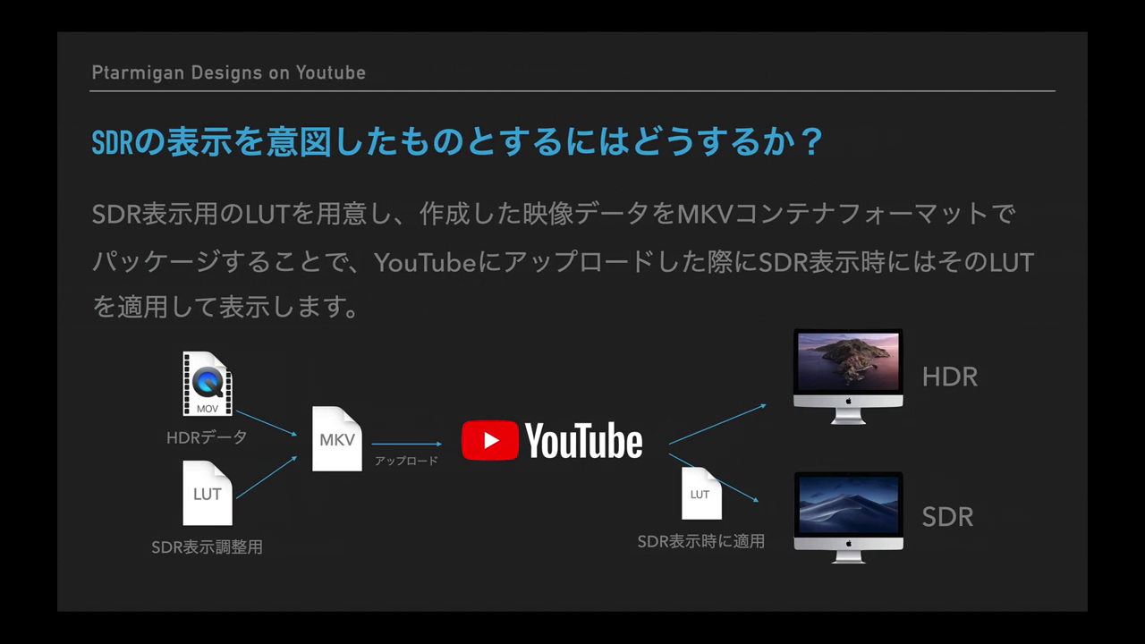
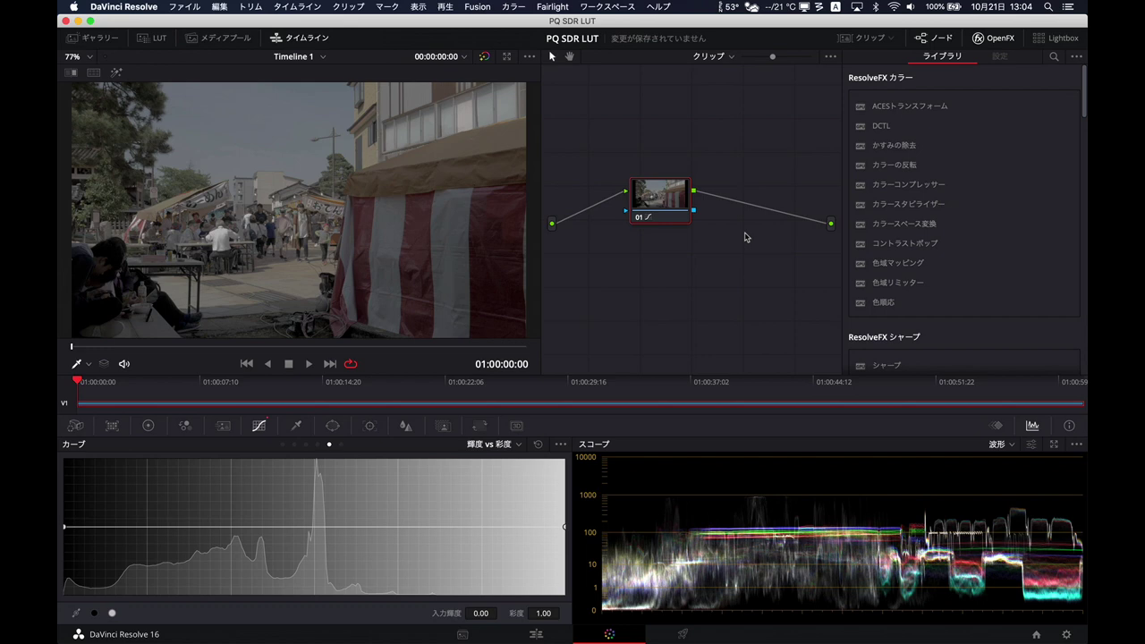
Check the color science in the PQ SDR LUT project's color management settings and close the settings without saving
left_click_drag(673, 193, 682, 222)
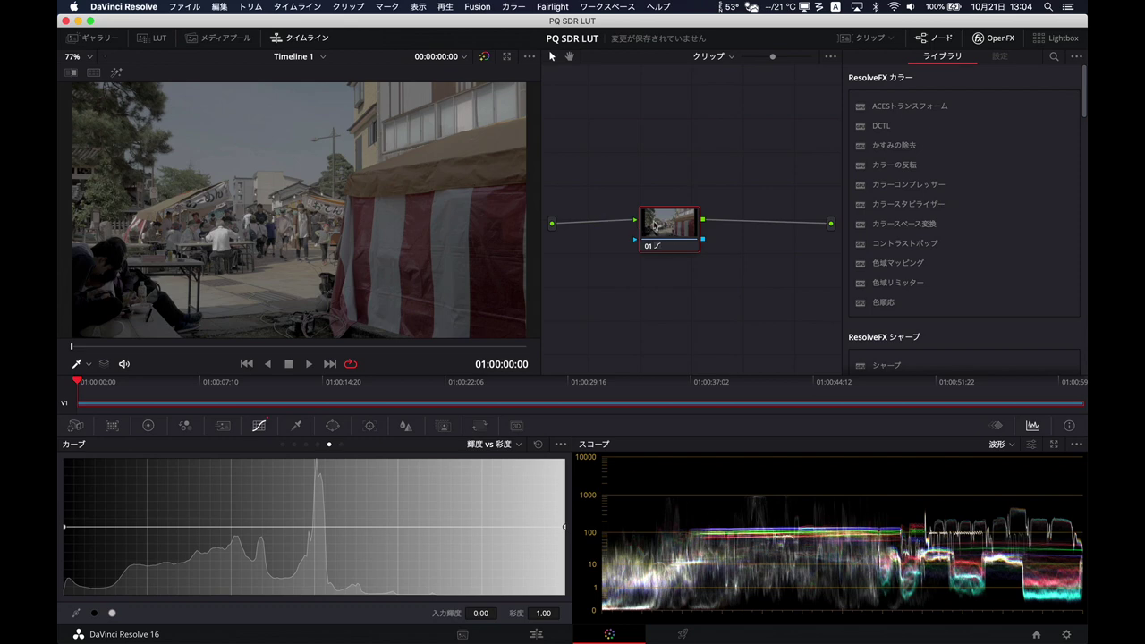
left_click(1069, 634)
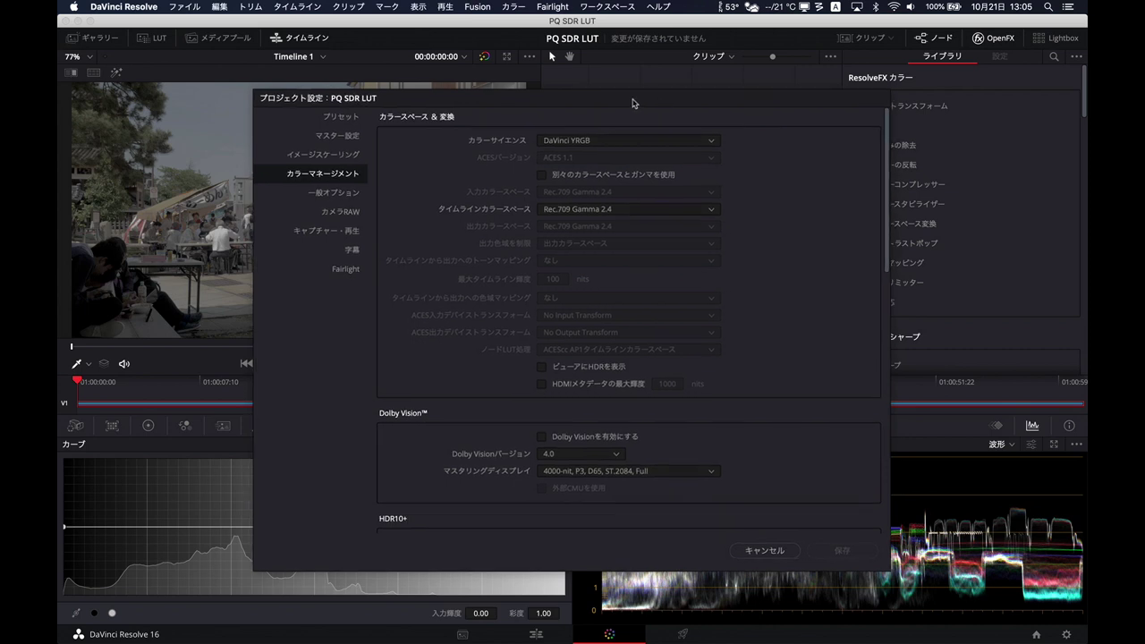
left_click(586, 142)
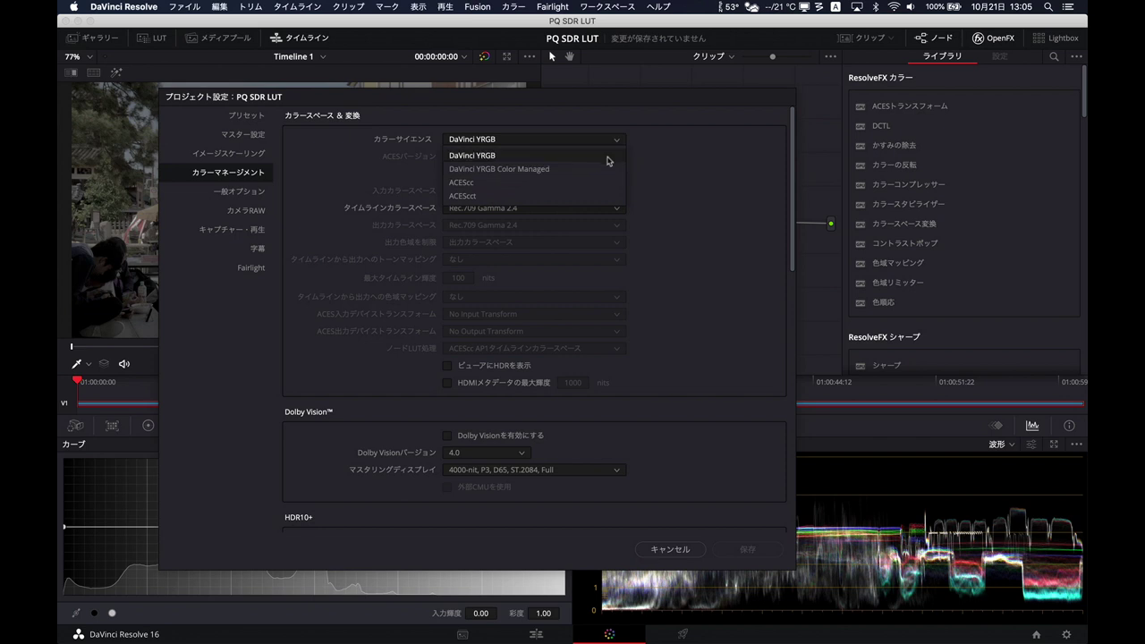
left_click(679, 158)
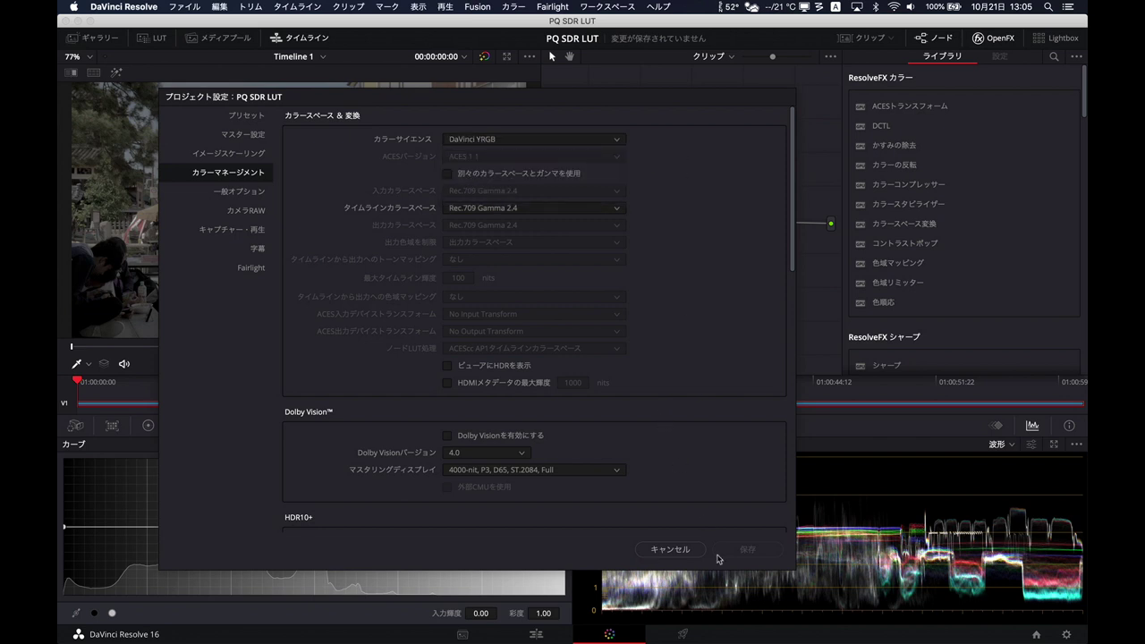
left_click(670, 550)
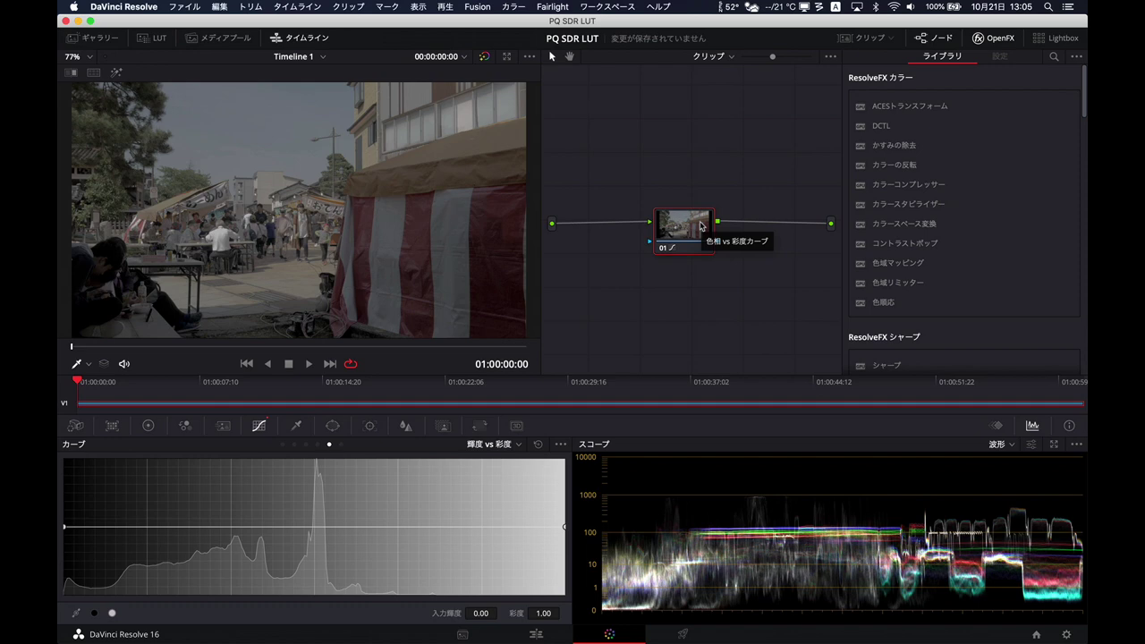
Add the ResolveFX Color Space Transform (カラースペース変換) effect as its own node between node 01 and the output
left_click_drag(691, 225, 661, 229)
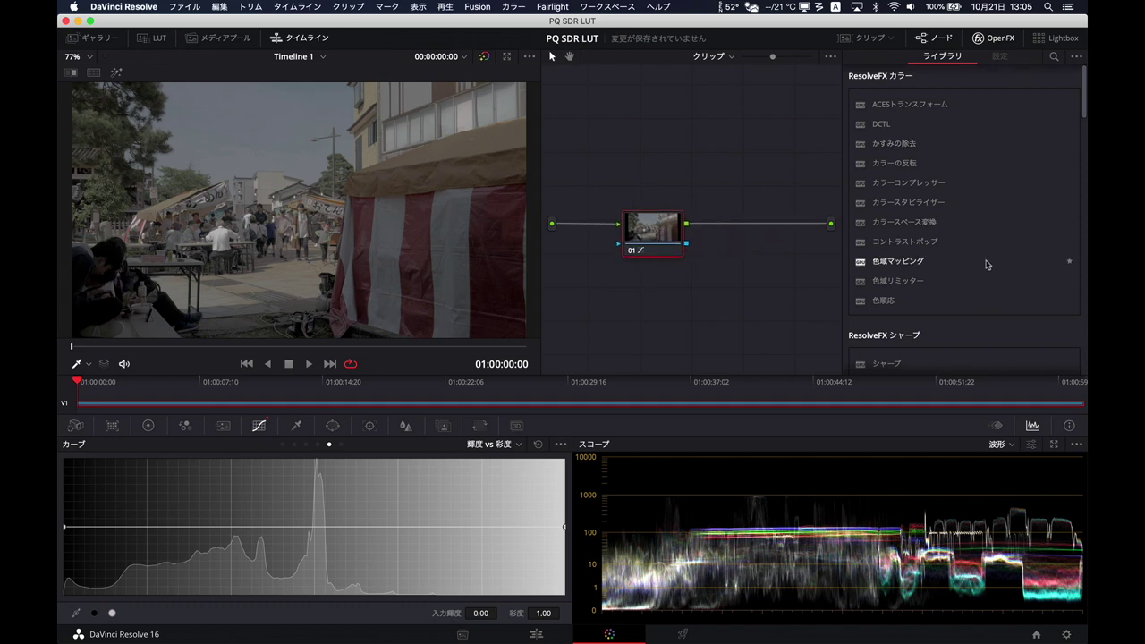
scroll(985, 261, "down", 2)
scroll(987, 264, "up", 4)
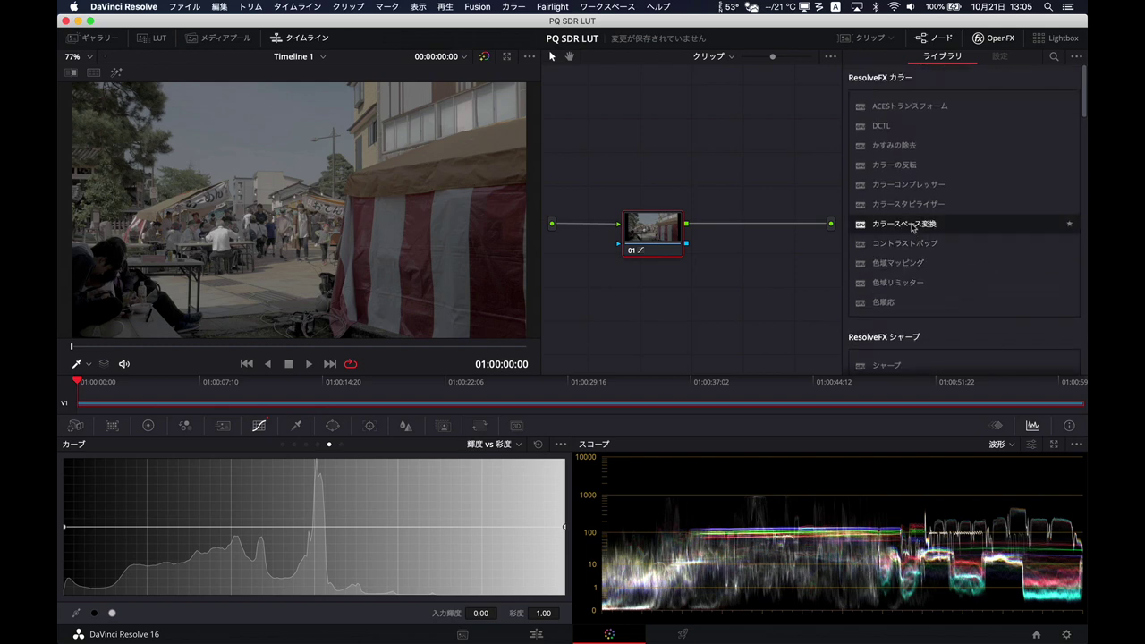
left_click_drag(915, 228, 746, 241)
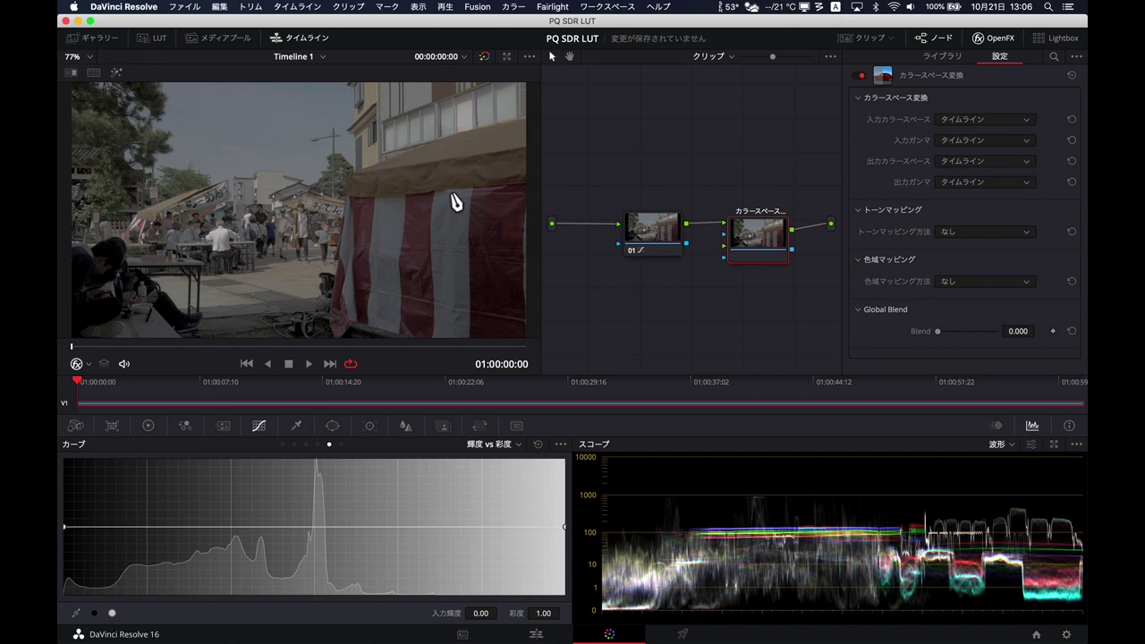
Set the Color Space Transform's input color space to Rec.2020 and its input gamma to Rec.2100 ST2084
left_click(989, 120)
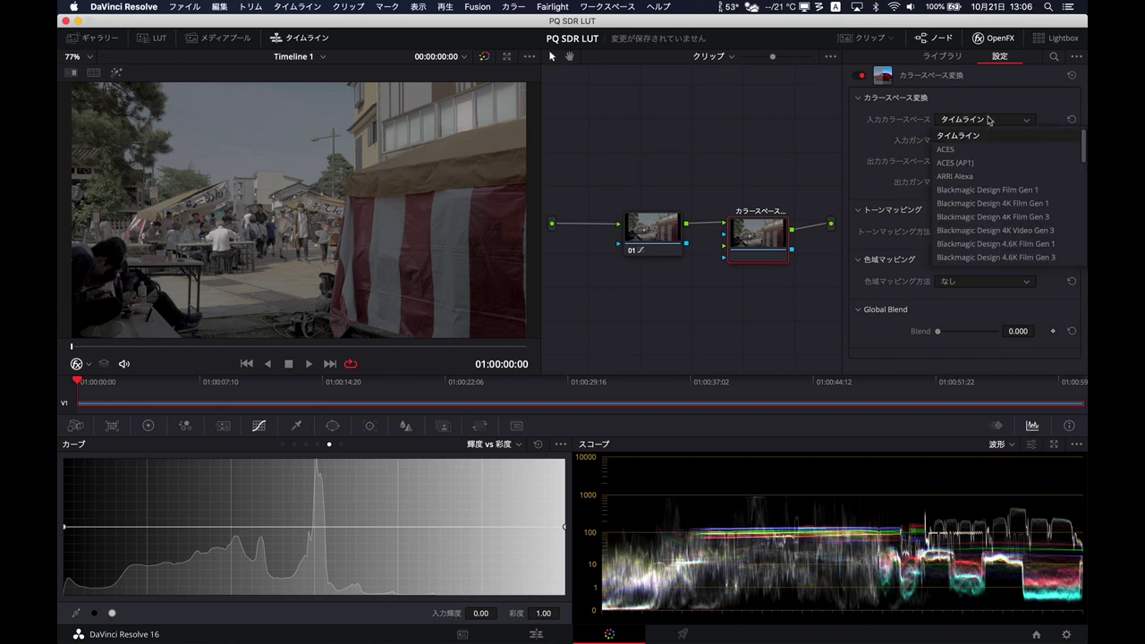
scroll(1026, 188, "down", 6)
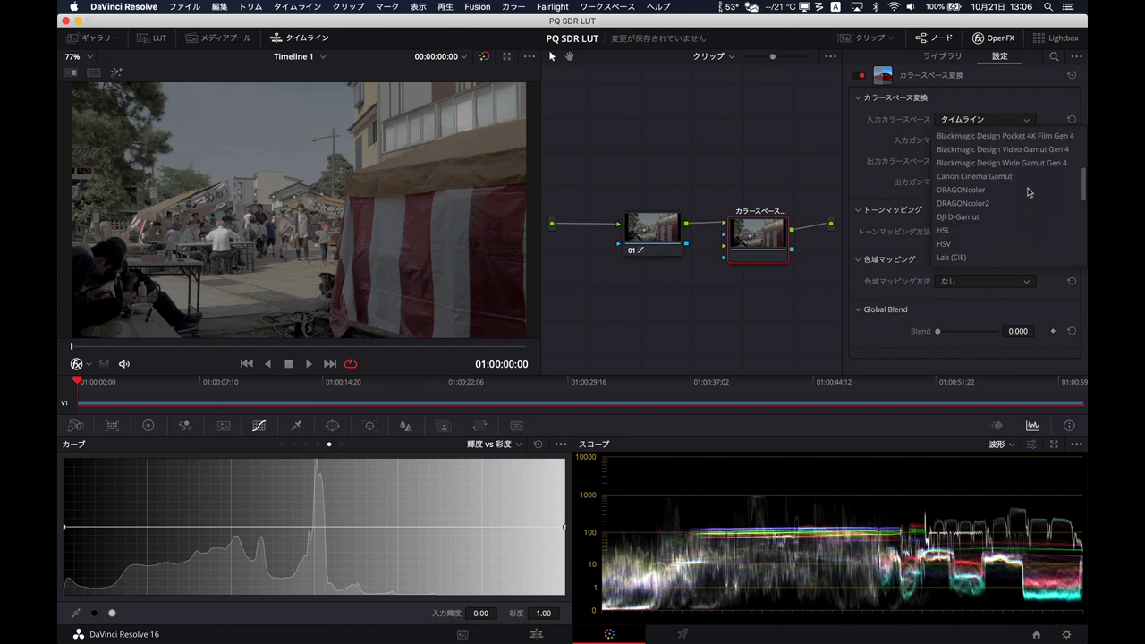
scroll(1028, 193, "down", 3)
scroll(1028, 192, "down", 2)
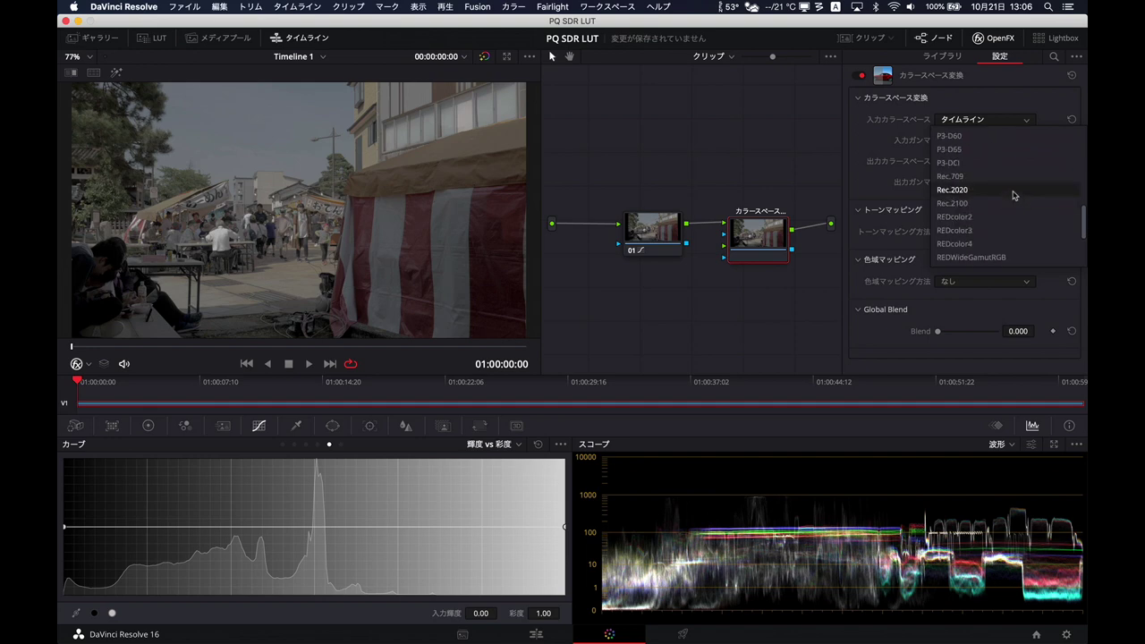
left_click(1014, 190)
left_click(1003, 141)
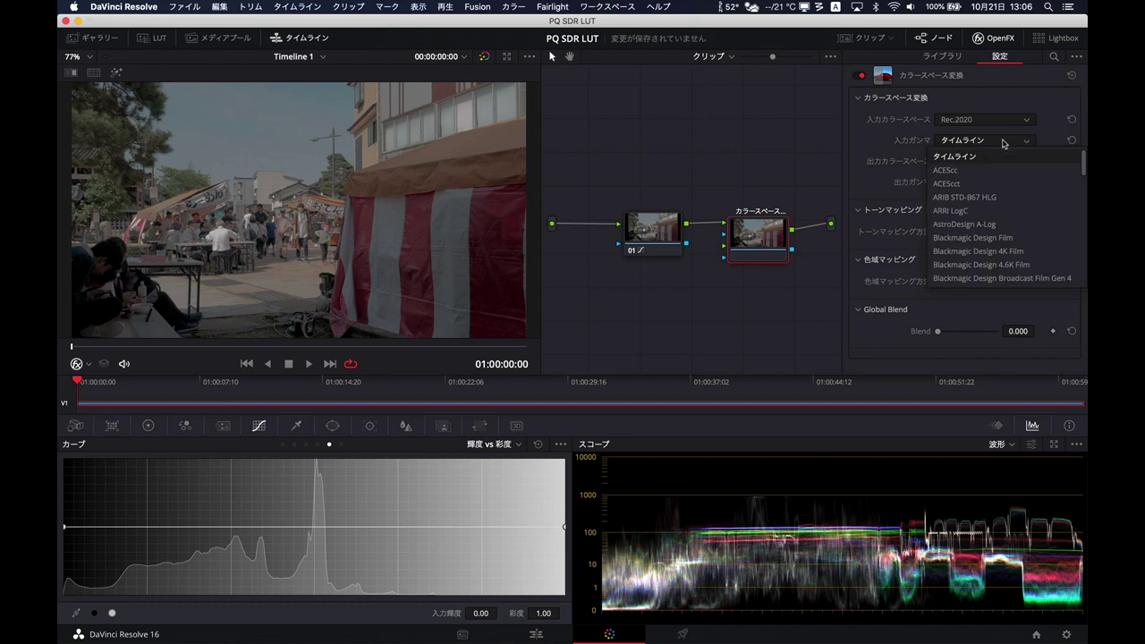
scroll(1027, 231, "down", 5)
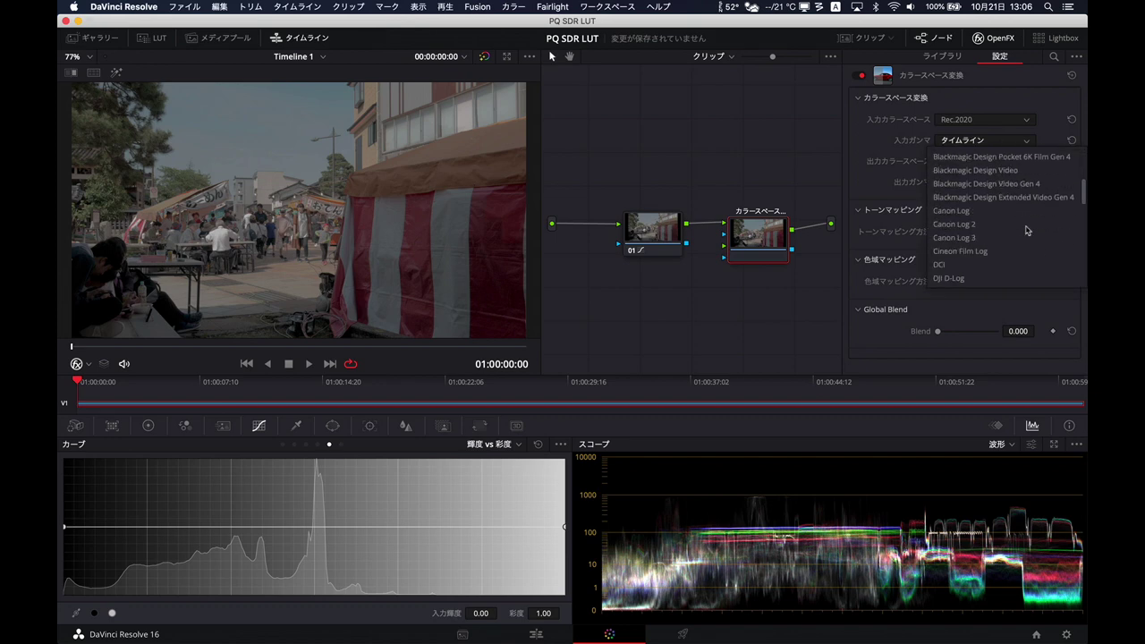
scroll(1028, 231, "down", 4)
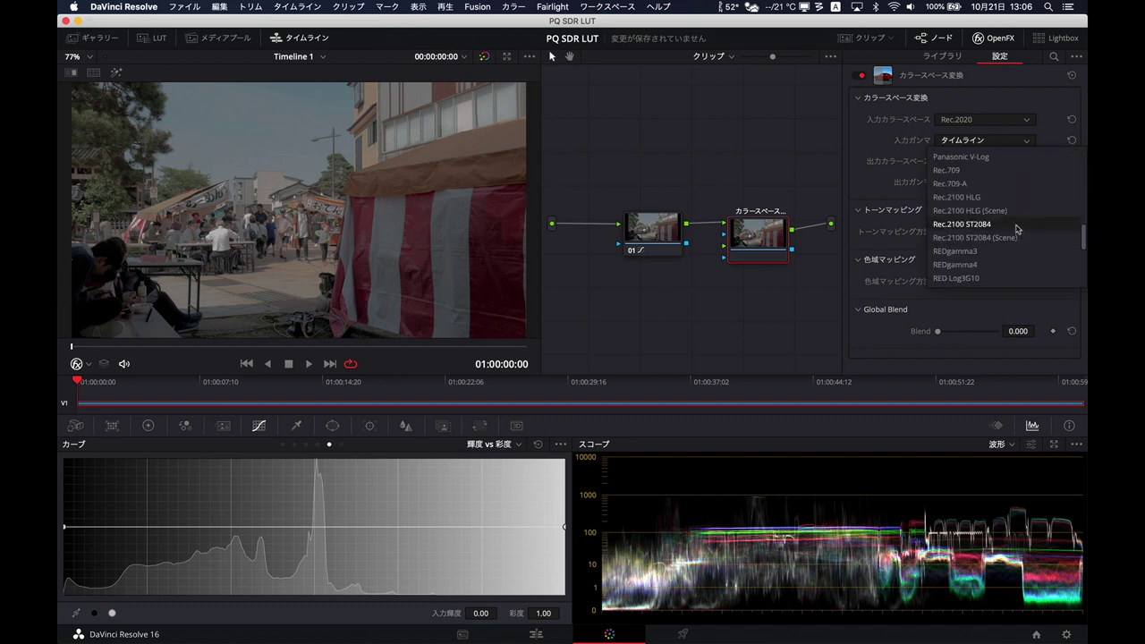
left_click(1018, 230)
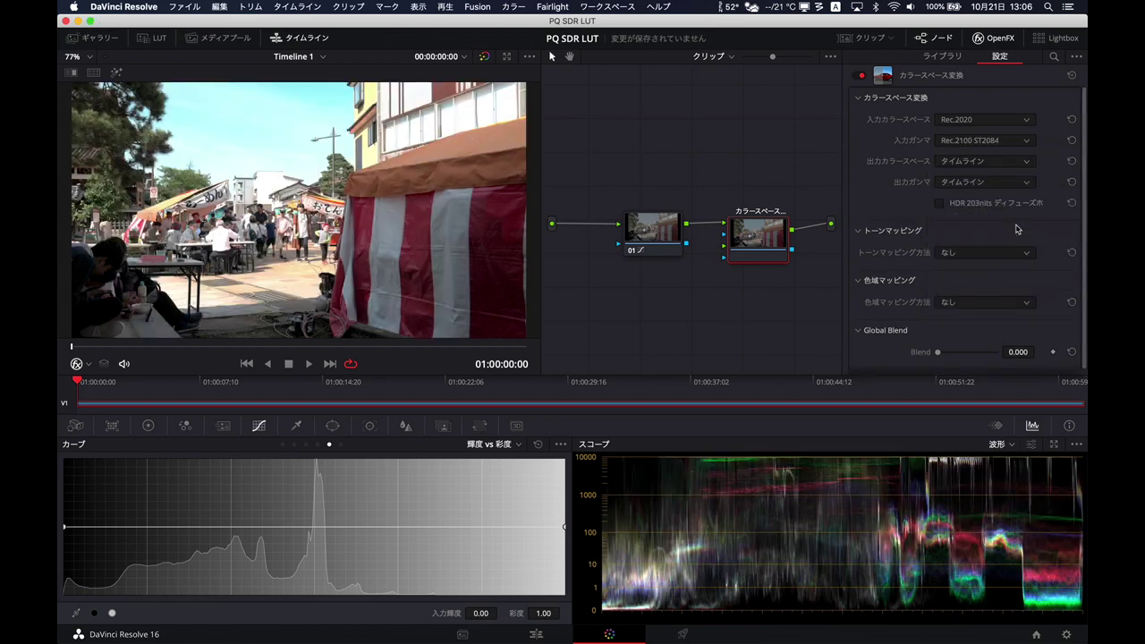
Set the Color Space Transform's output color space to Rec.709 and its output gamma to Gamma 2.4
left_click(990, 166)
scroll(1004, 257, "down", 10)
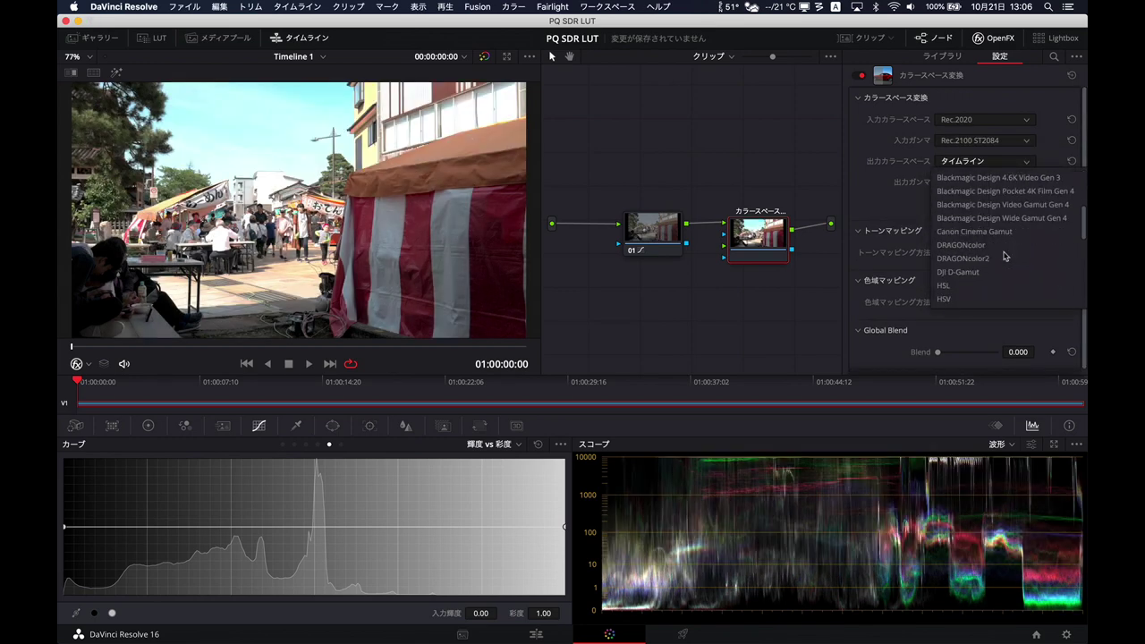
scroll(1004, 256, "down", 5)
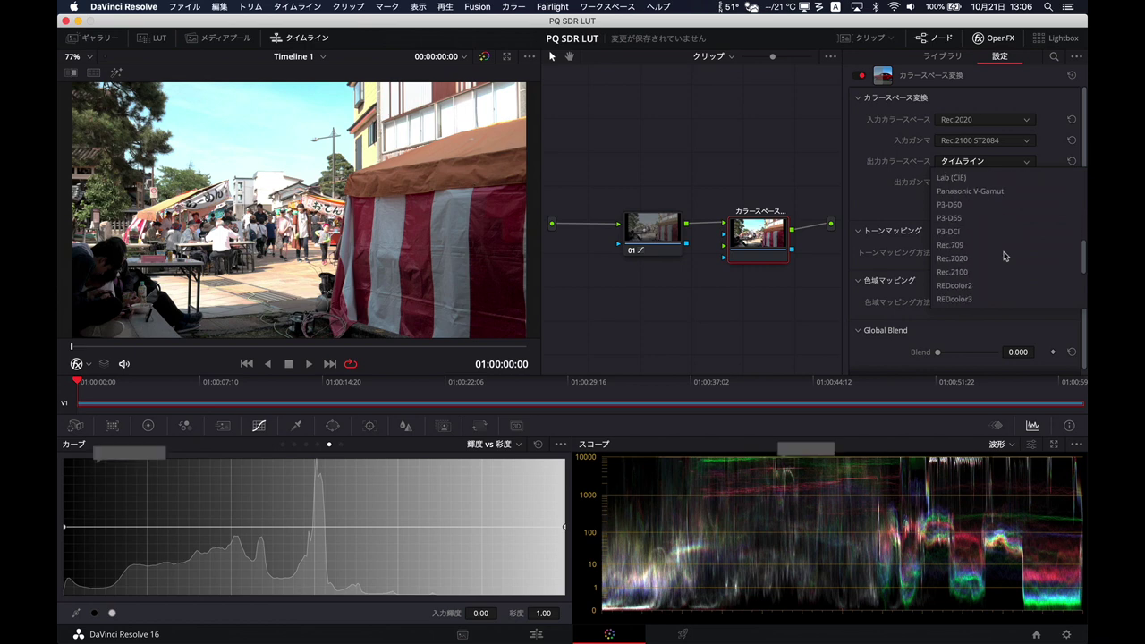
left_click(996, 222)
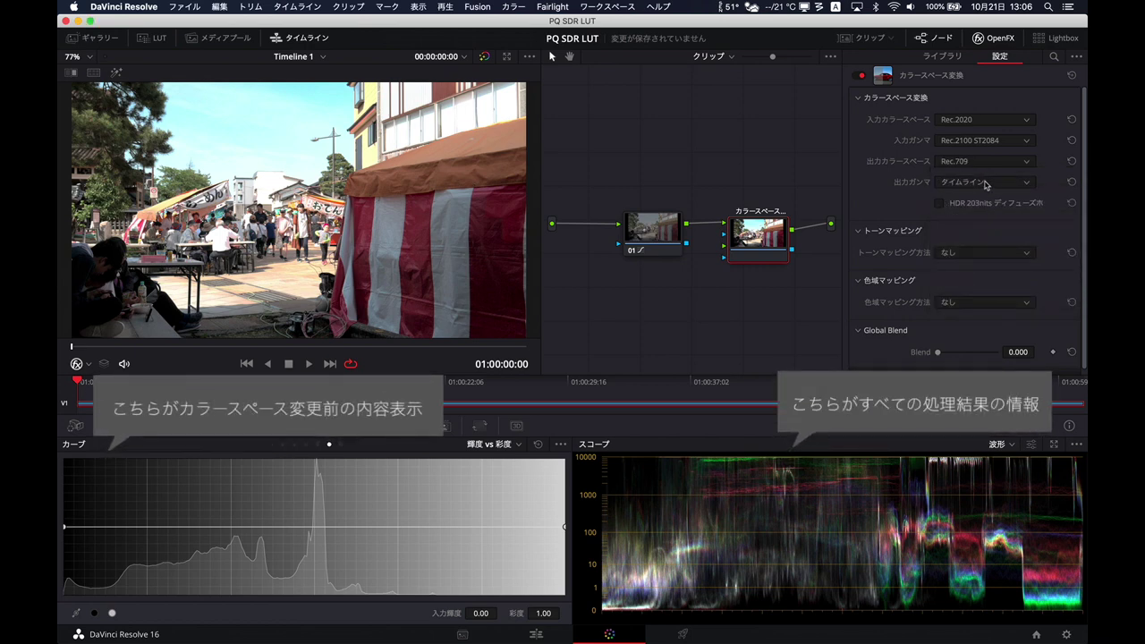
left_click(988, 185)
scroll(1004, 268, "down", 3)
scroll(1004, 269, "down", 3)
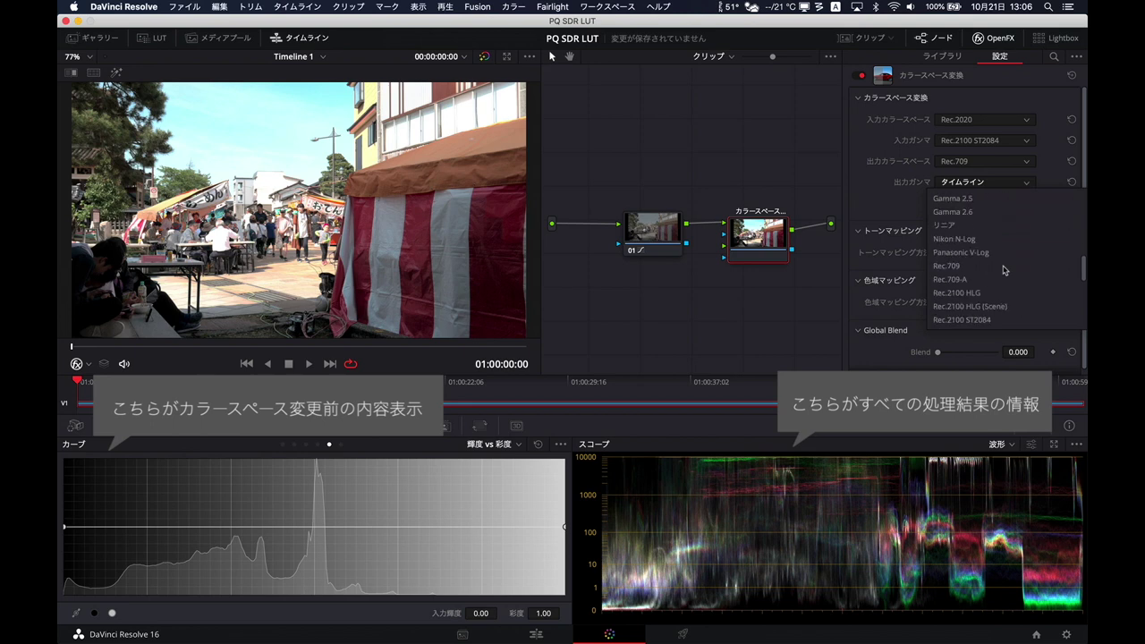
left_click(1000, 215)
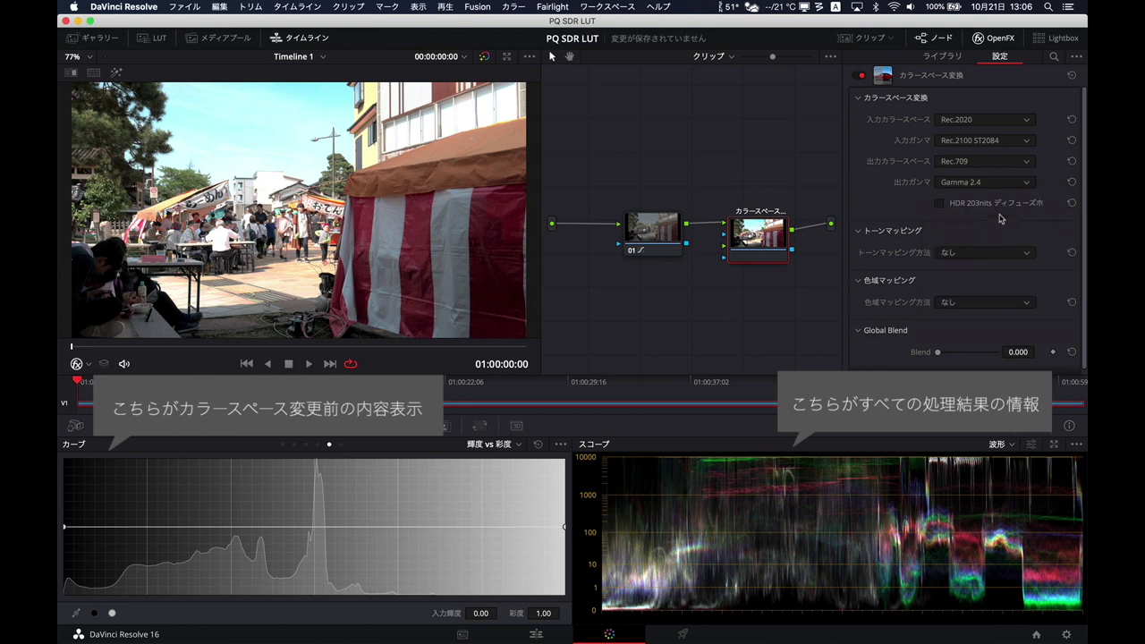
Go to the boat shot and disable the HDR scopes for ST.2084 and HLG in the user color preferences
left_click(671, 236)
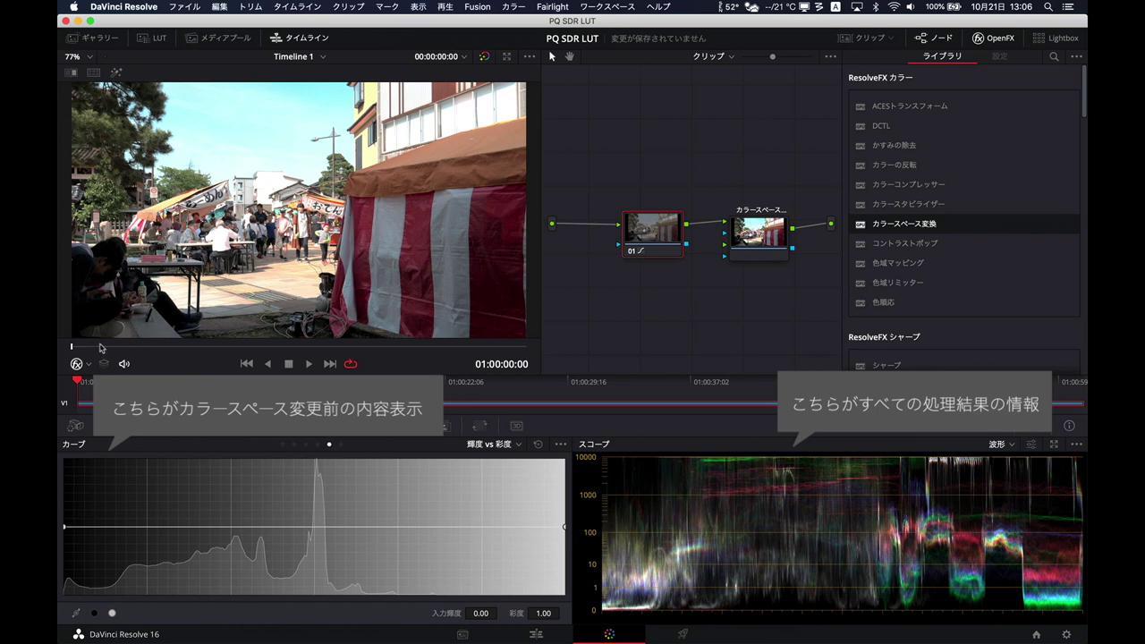
left_click_drag(101, 348, 143, 347)
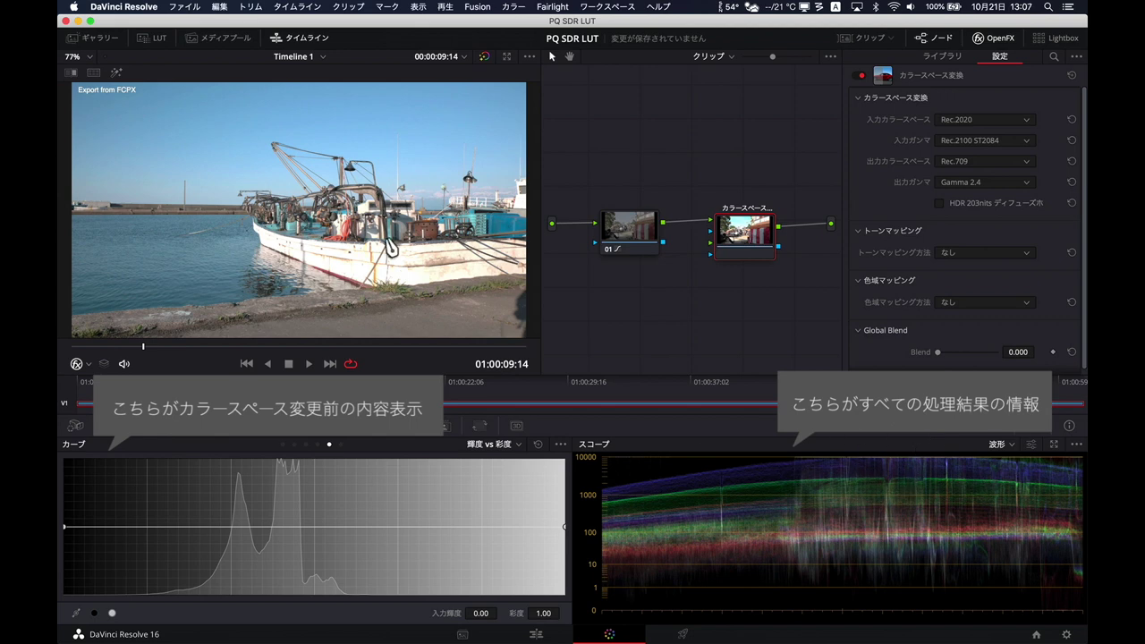
left_click(150, 6)
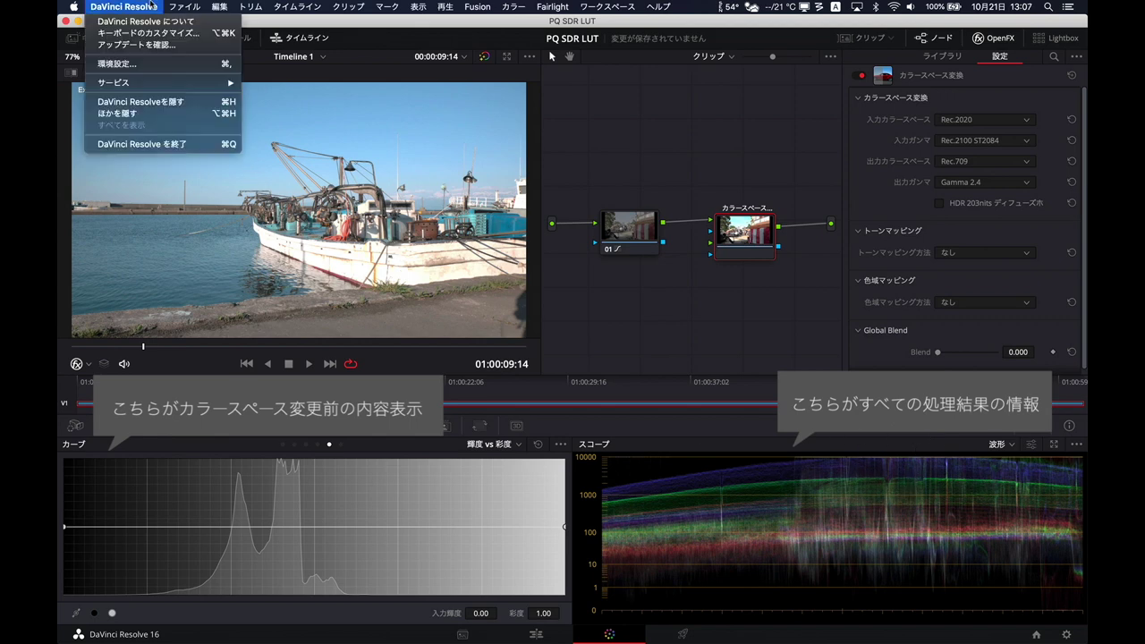
left_click(161, 64)
left_click(582, 118)
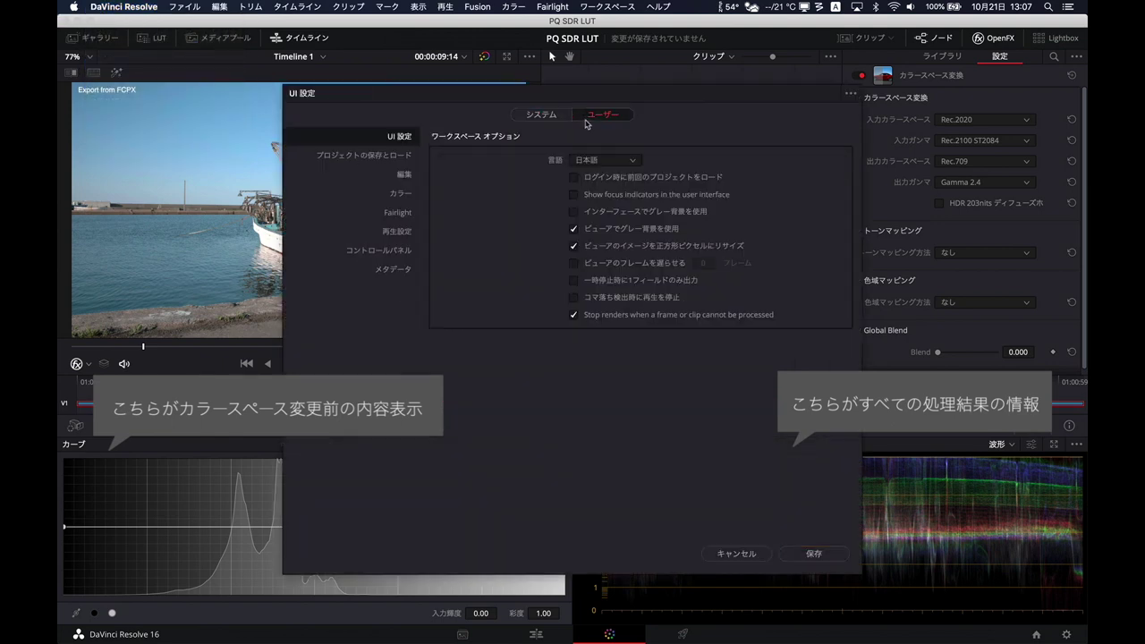
left_click(402, 201)
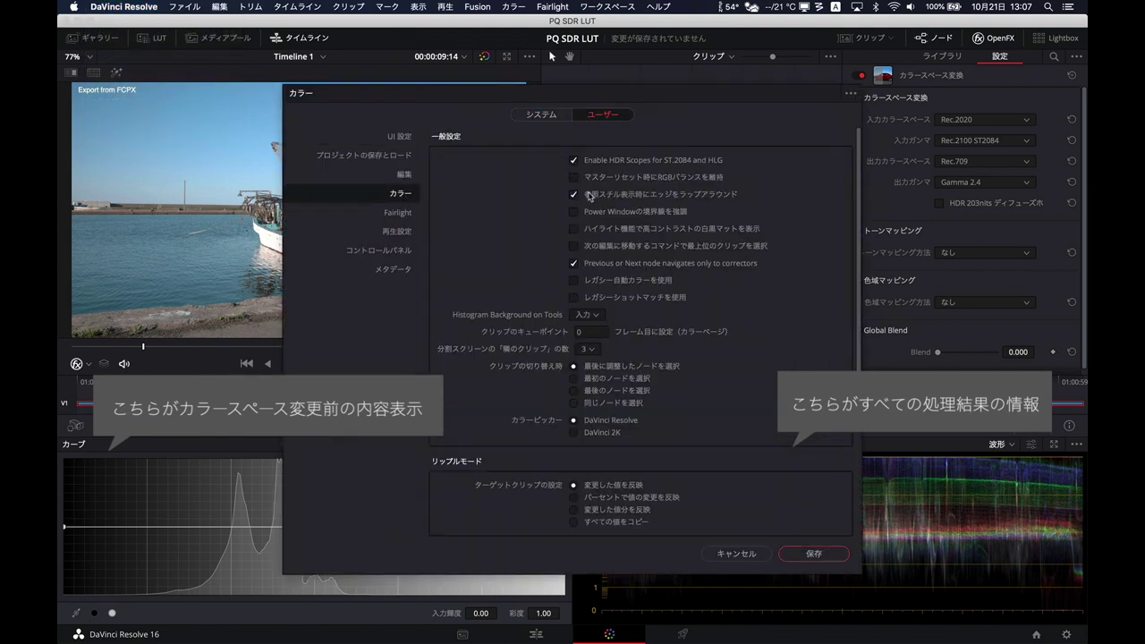
left_click(814, 553)
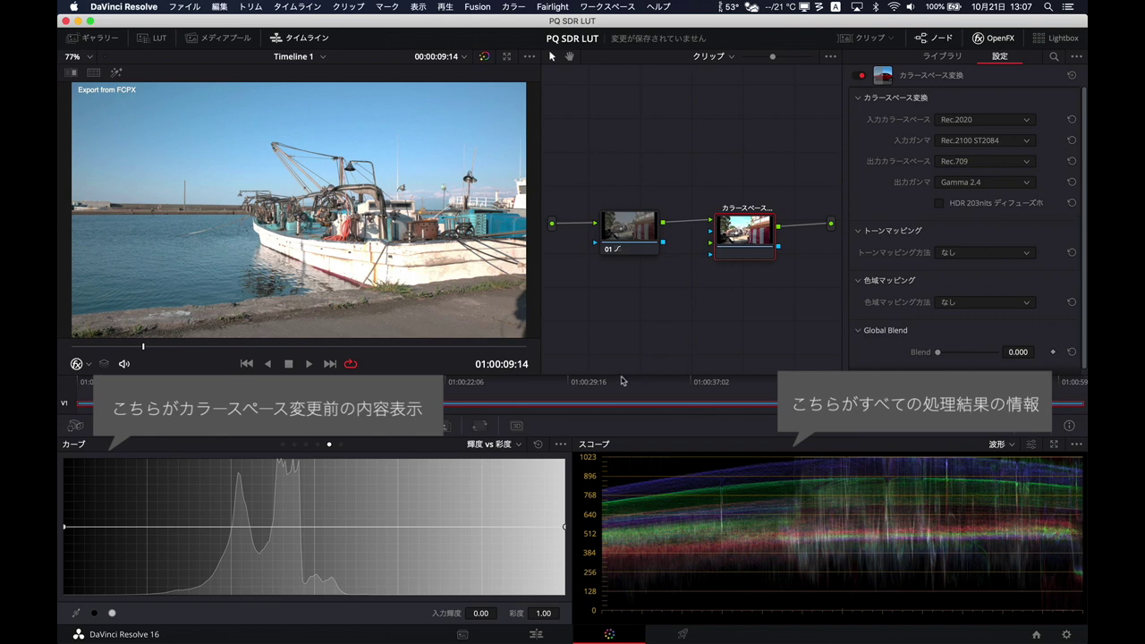
On node 01's custom curve, move the white point inward to about two thirds of the range and add midtone and highlight points
left_click(283, 443)
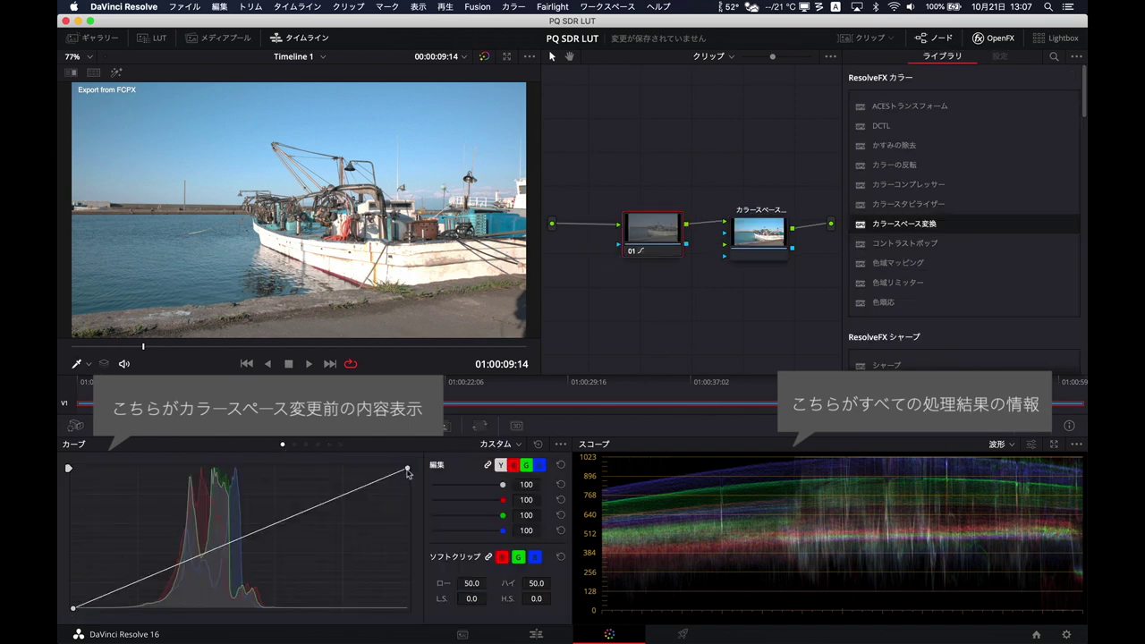
left_click_drag(408, 470, 258, 530)
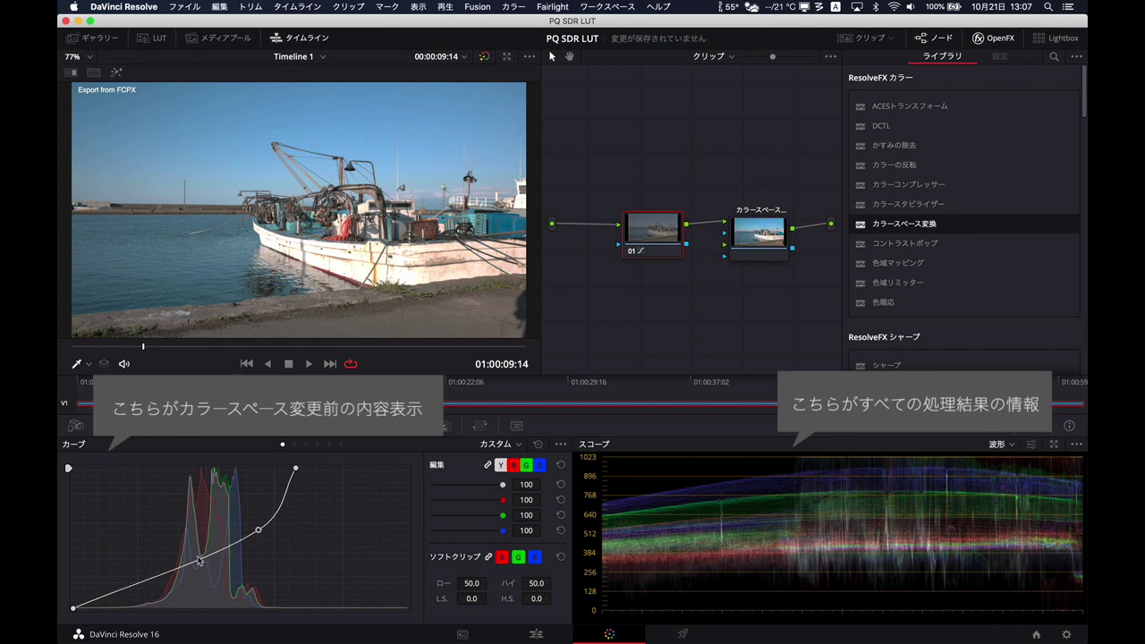
left_click_drag(199, 562, 190, 558)
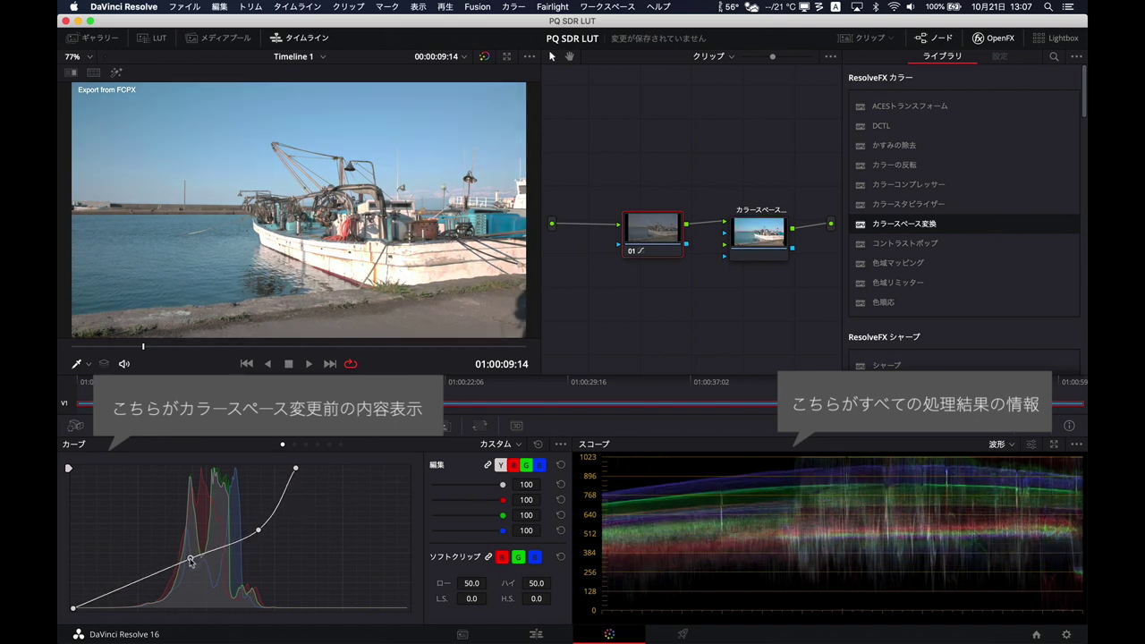
left_click_drag(258, 533, 262, 529)
Enable editable splines on the custom curve and adjust the highlight point's handle to straighten the curve below it and bend it upward above
left_click(560, 444)
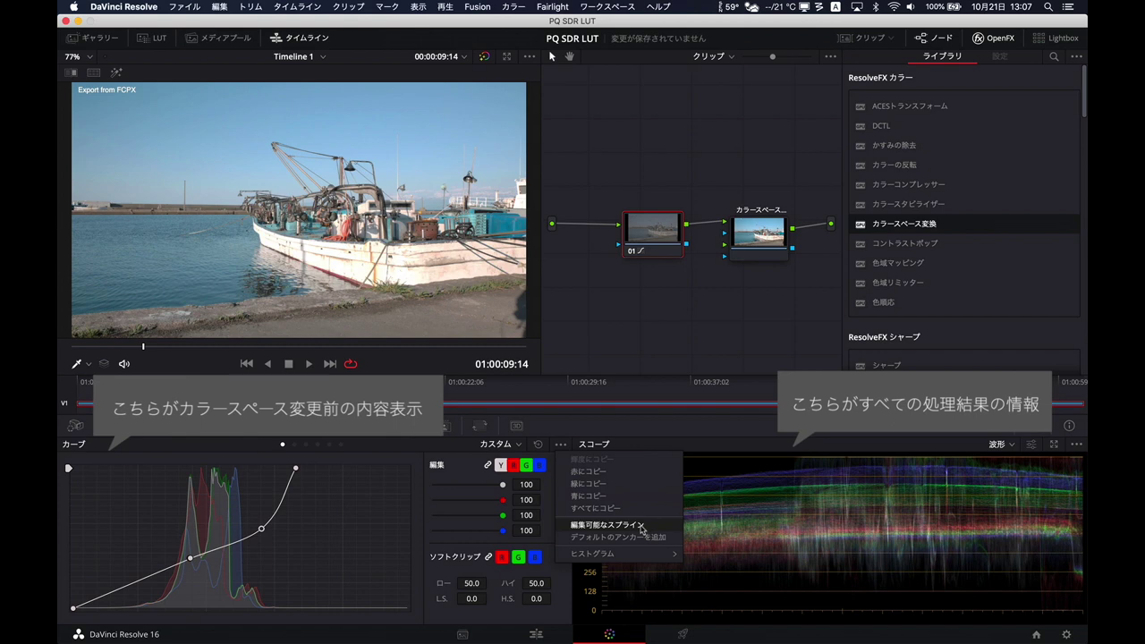
left_click(641, 530)
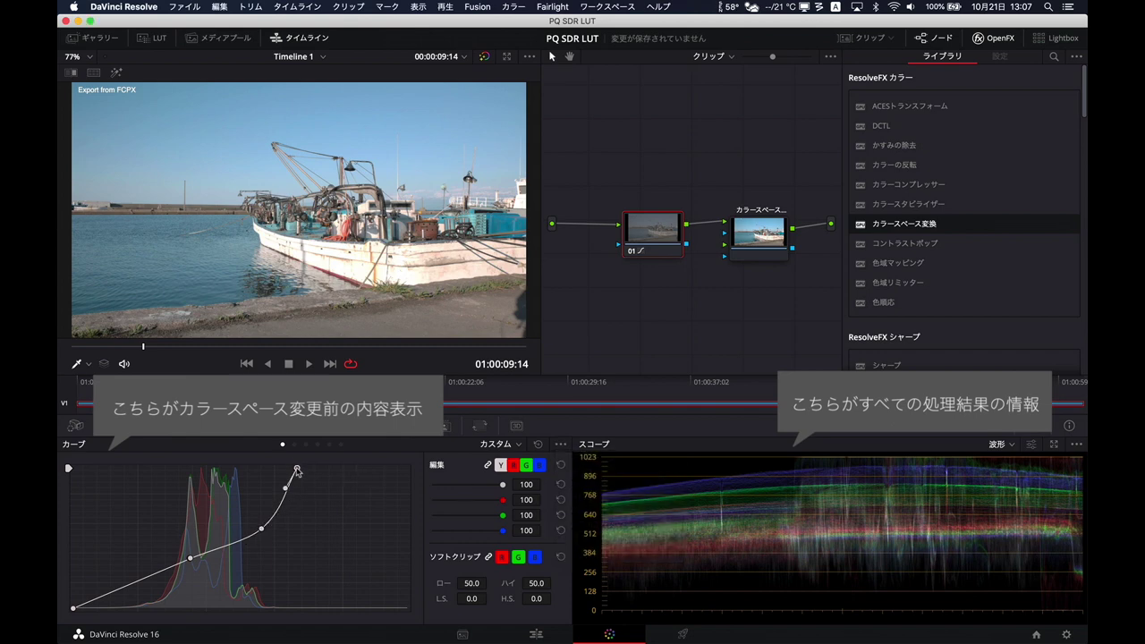
left_click_drag(287, 490, 246, 541)
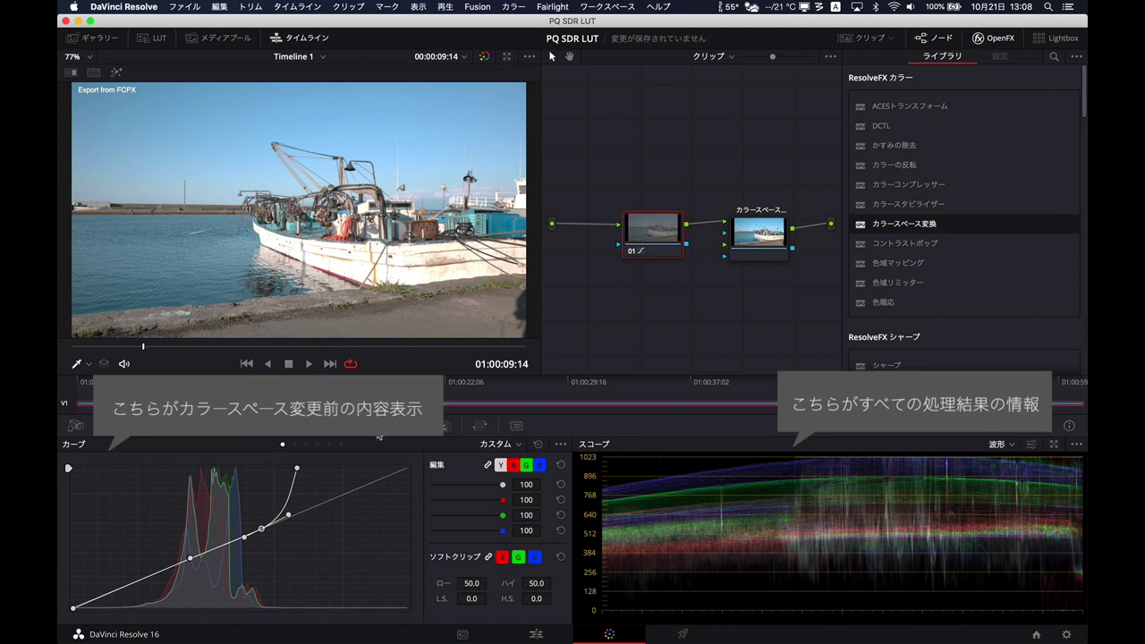
Desaturate the highlights with node 01's Lum vs Sat curve, dropping saturation to 0.02 at input luminance 0.53, and save the project
left_click(329, 445)
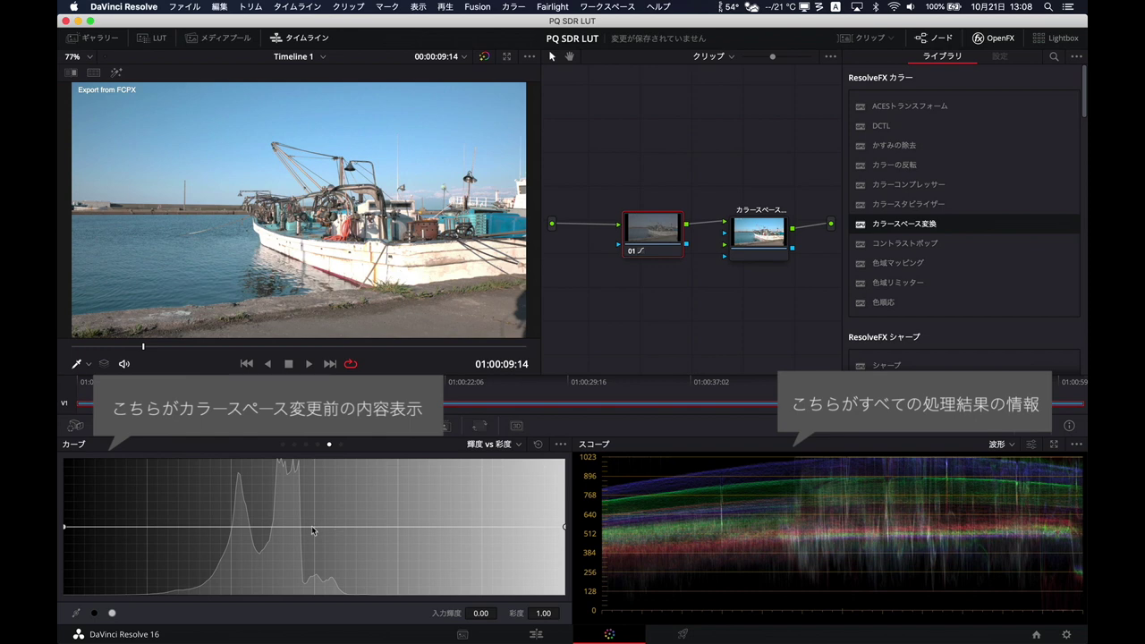
left_click(363, 527)
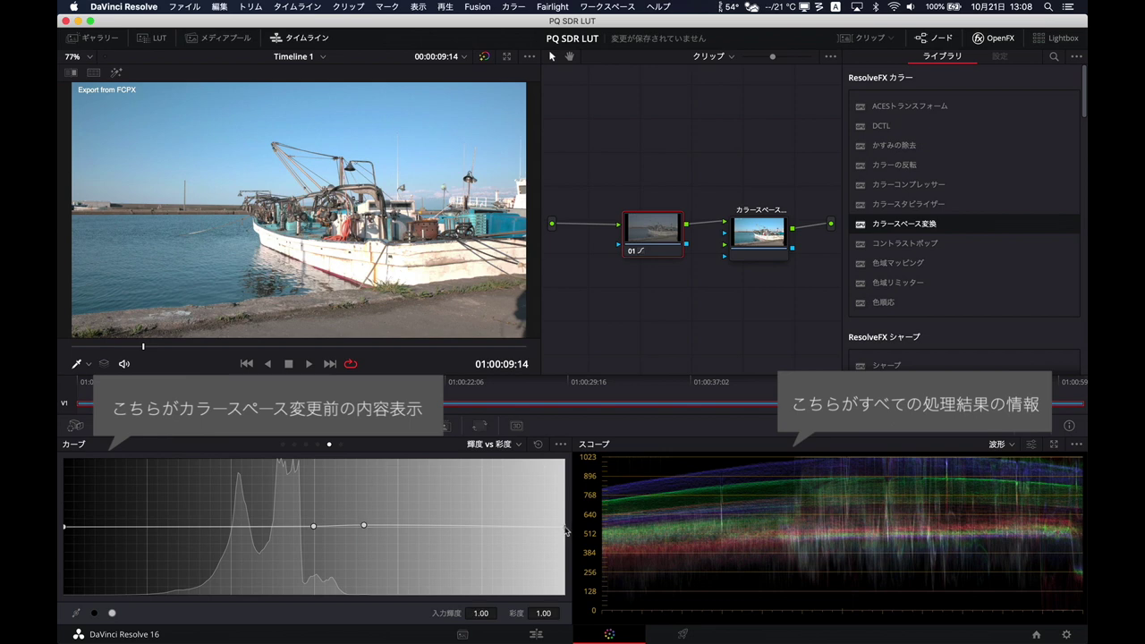
left_click_drag(566, 532, 374, 583)
left_click_drag(364, 527, 340, 595)
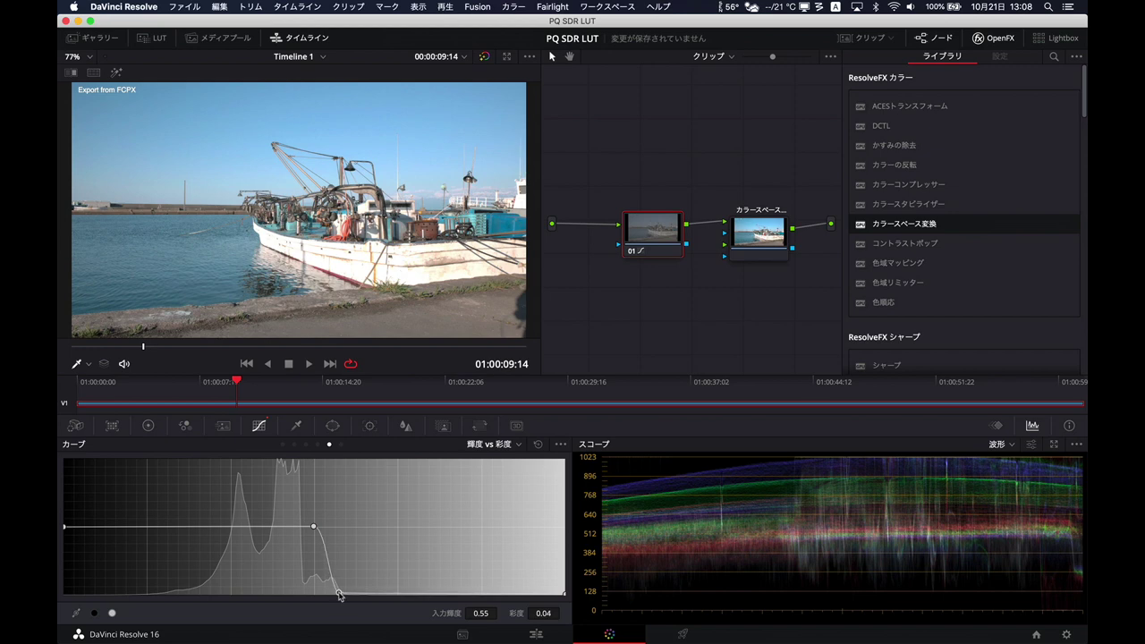
left_click(311, 528)
left_click_drag(311, 530, 307, 529)
left_click_drag(337, 593, 331, 598)
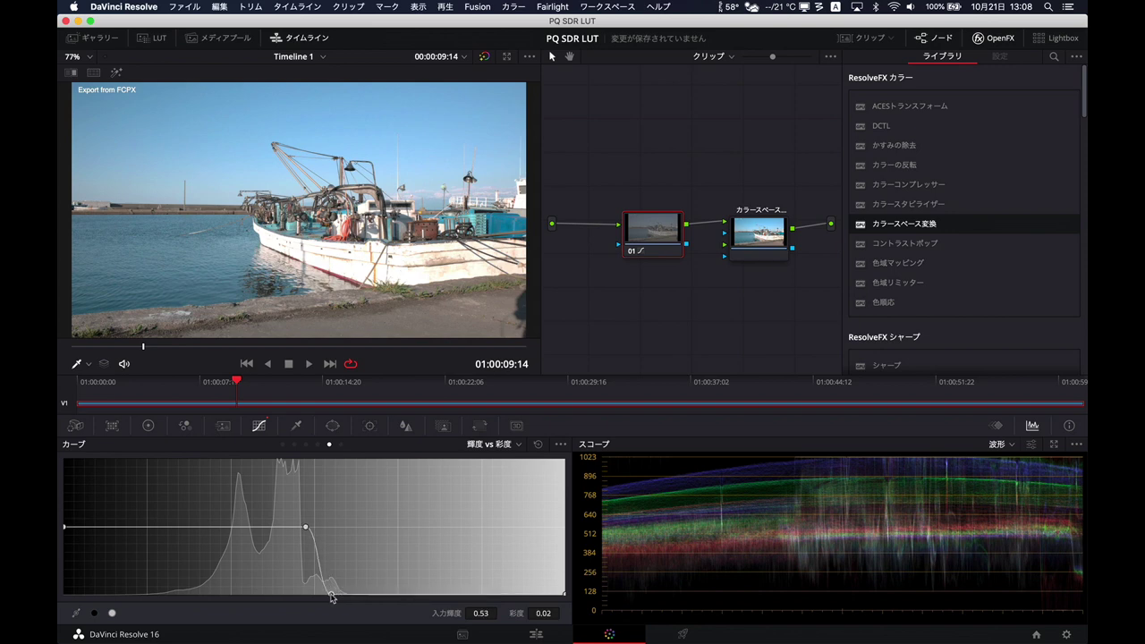
key("cmd+s")
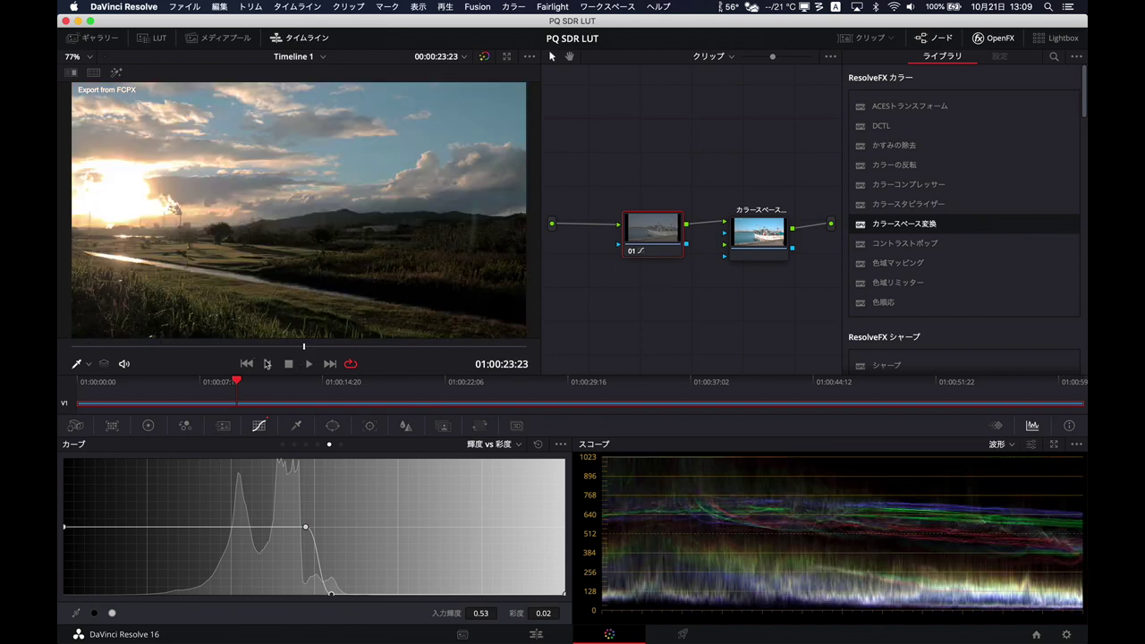
Compare the train shot with node 01 disabled and enabled to check the highlight adjustment
mouse_move(266, 363)
left_mouse_down()
mouse_move(108, 359)
mouse_move(184, 363)
left_mouse_up()
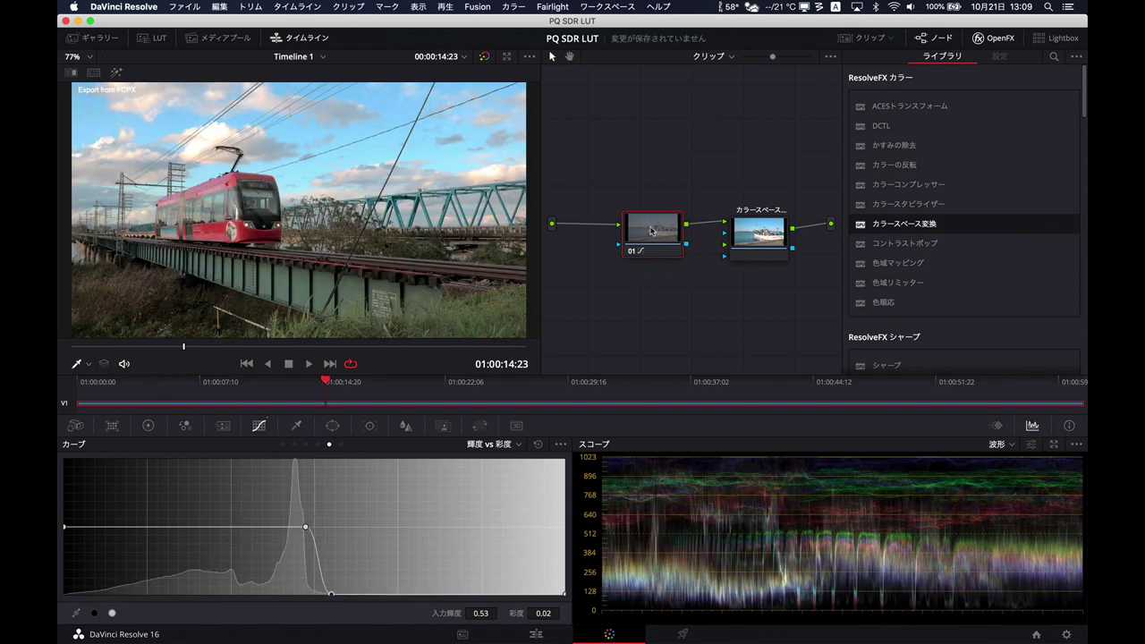
key("super+d")
key("super+d")
key("super+d")
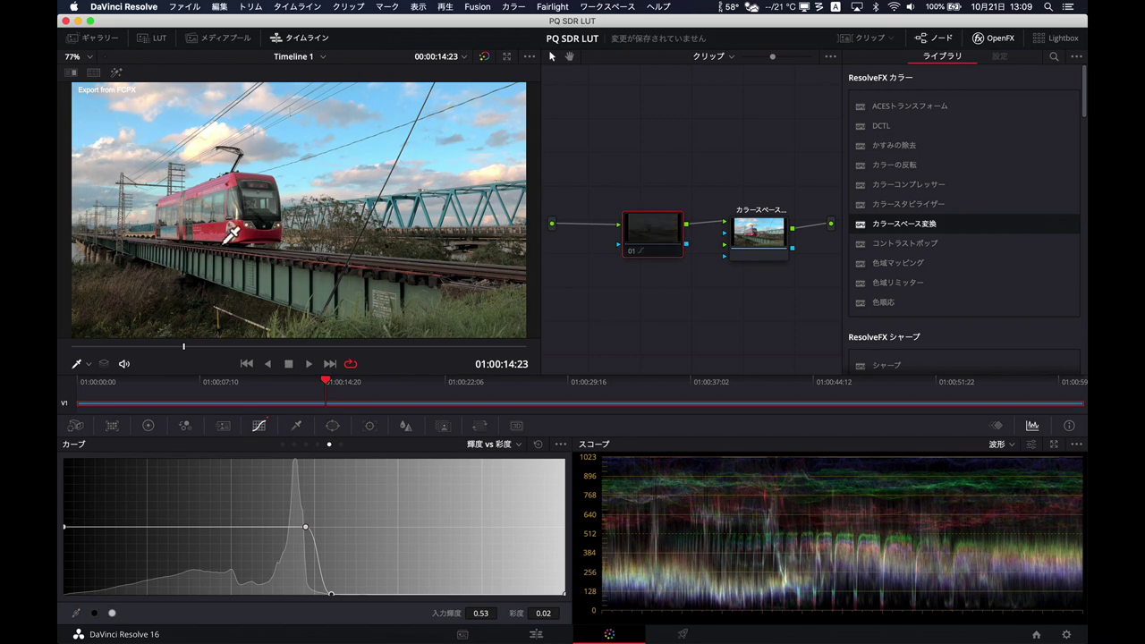
key("super+d")
key("super+d")
key("super+d")
key("super+d")
key("super+d")
key("super+d")
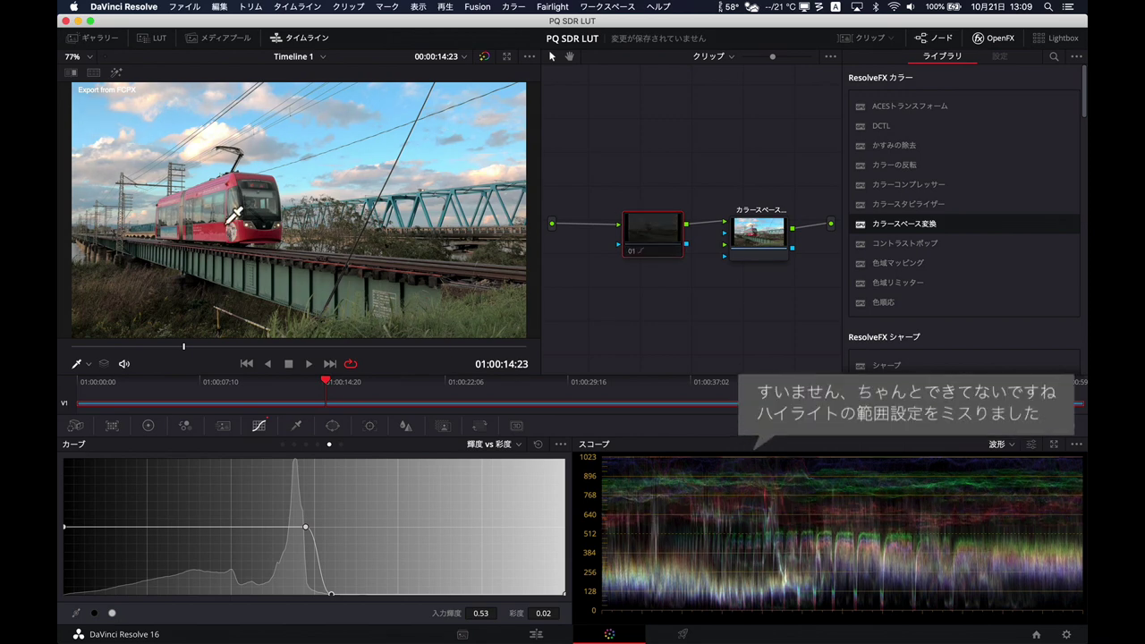
key("super+d")
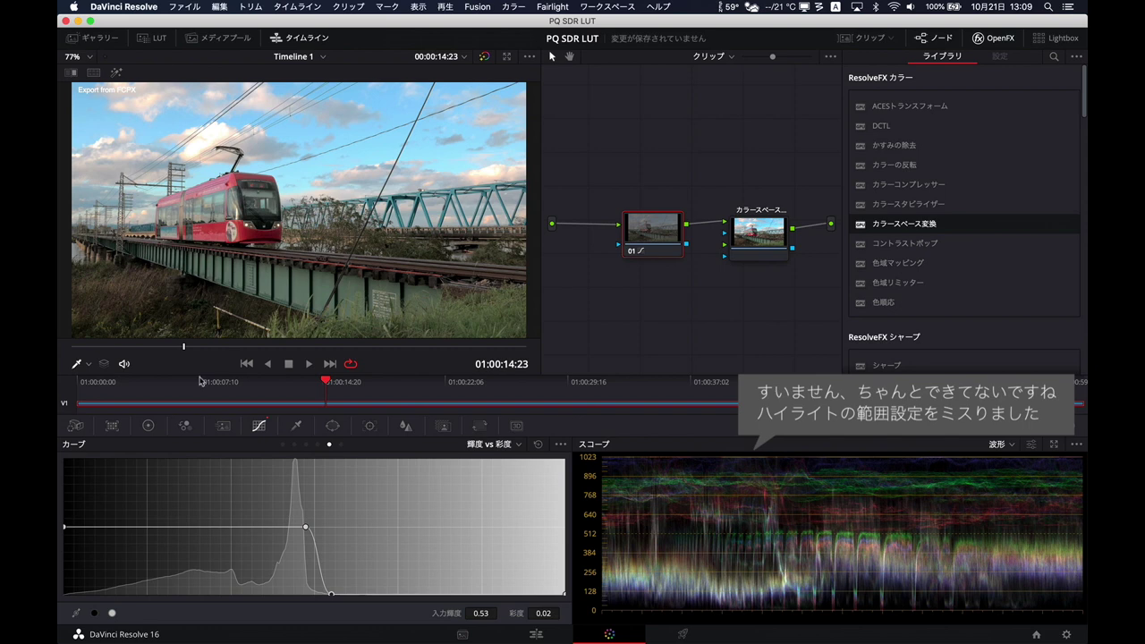
Return to the boat shot and compare it with node 01 disabled and enabled
left_click_drag(170, 349, 128, 351)
key("super+d")
key("super+d")
key("super+d")
key("super+d")
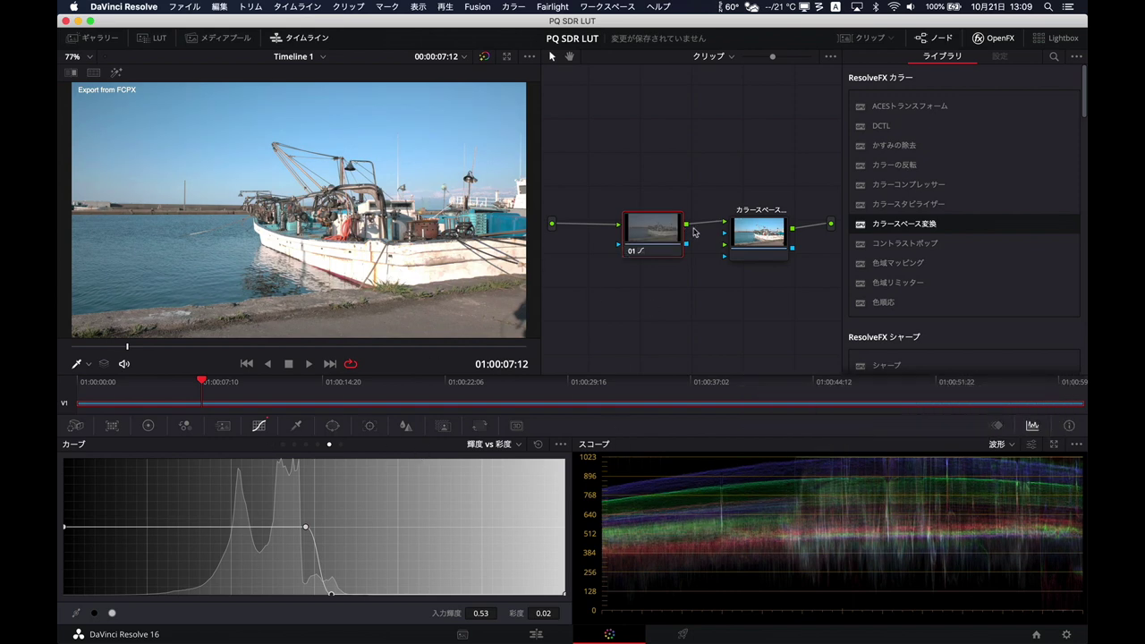
Show the clip thumbnails and export the clip's grade as a 33-point cube 3D LUT named PQ_to_SDR.cube on the Desktop
left_click(851, 37)
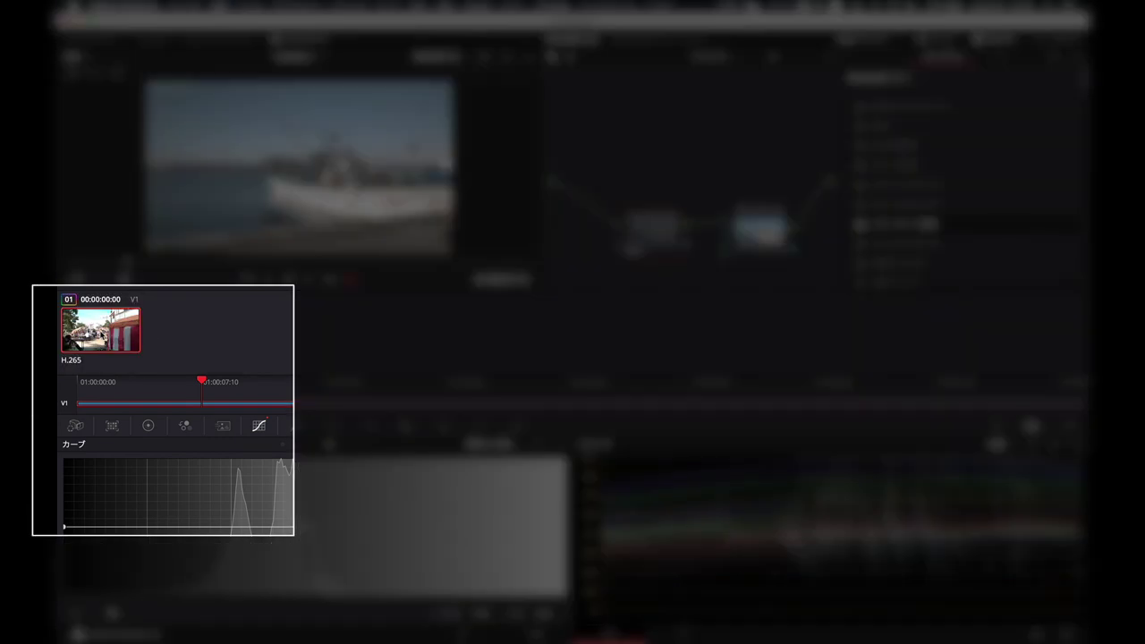
right_click(101, 336)
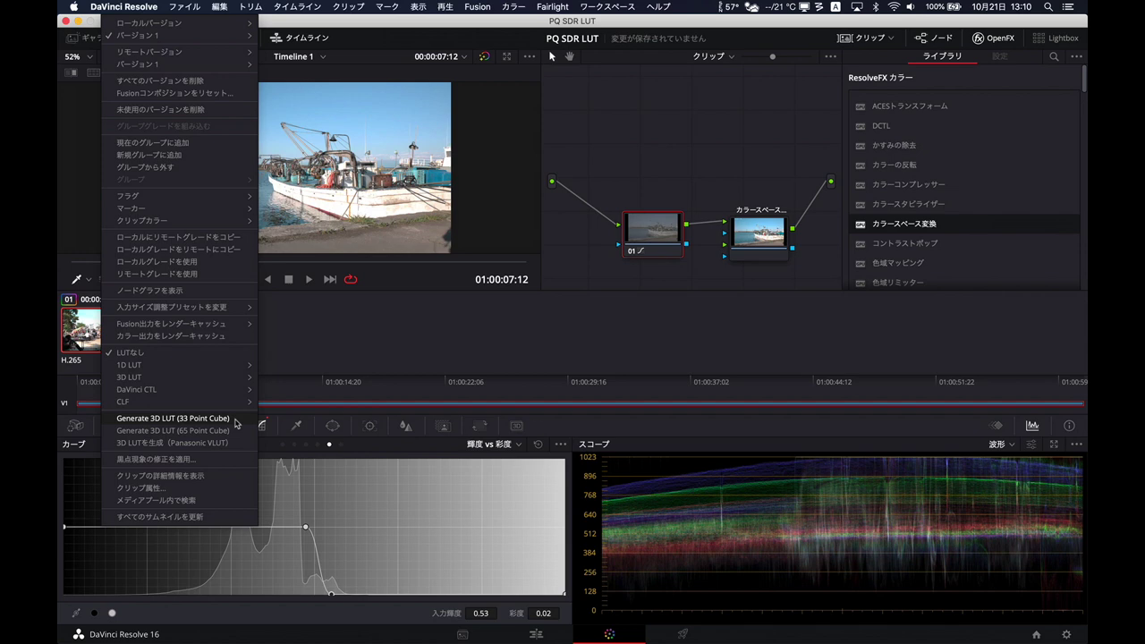
left_click(236, 420)
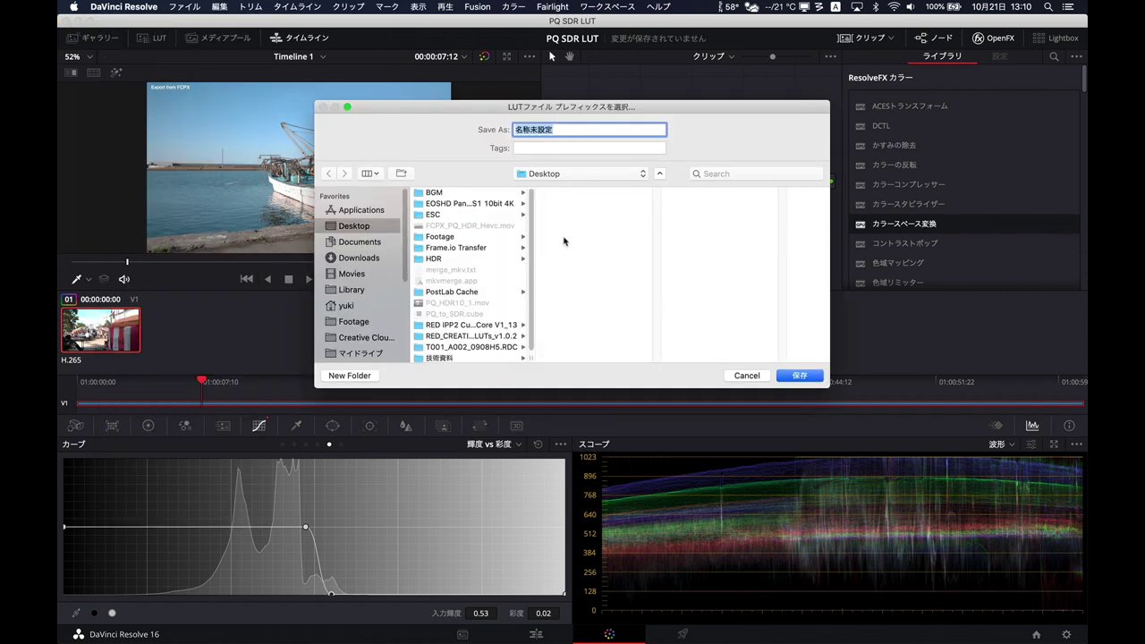
type("PQ_to_SDR.cube")
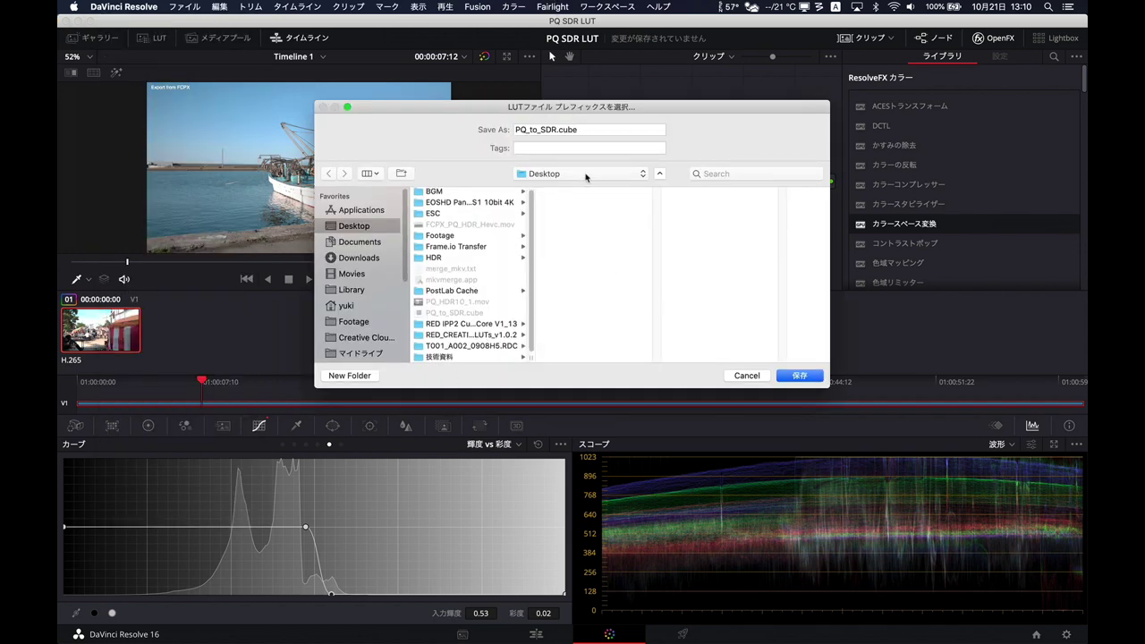
left_click(803, 379)
left_click(664, 186)
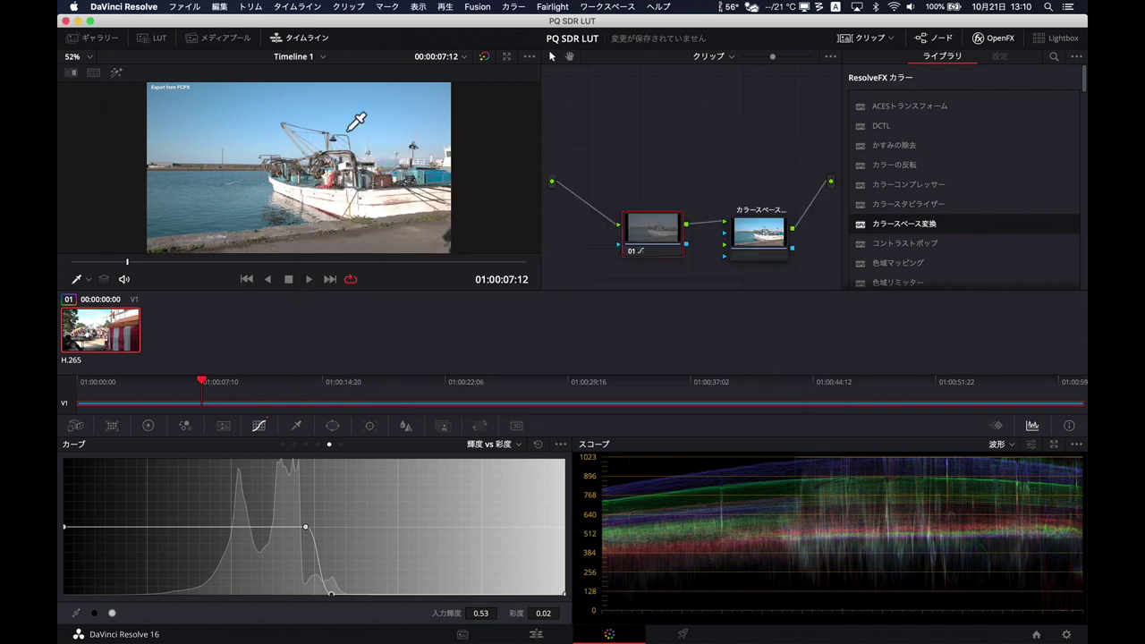
Minimize DaVinci Resolve, move the cube file PQ_to_SDR.cube_1.FCPX_PQ_HDR_Hevc.cube from the desktop to the trash, and select PQ_to_SDR.cube
left_click(78, 20)
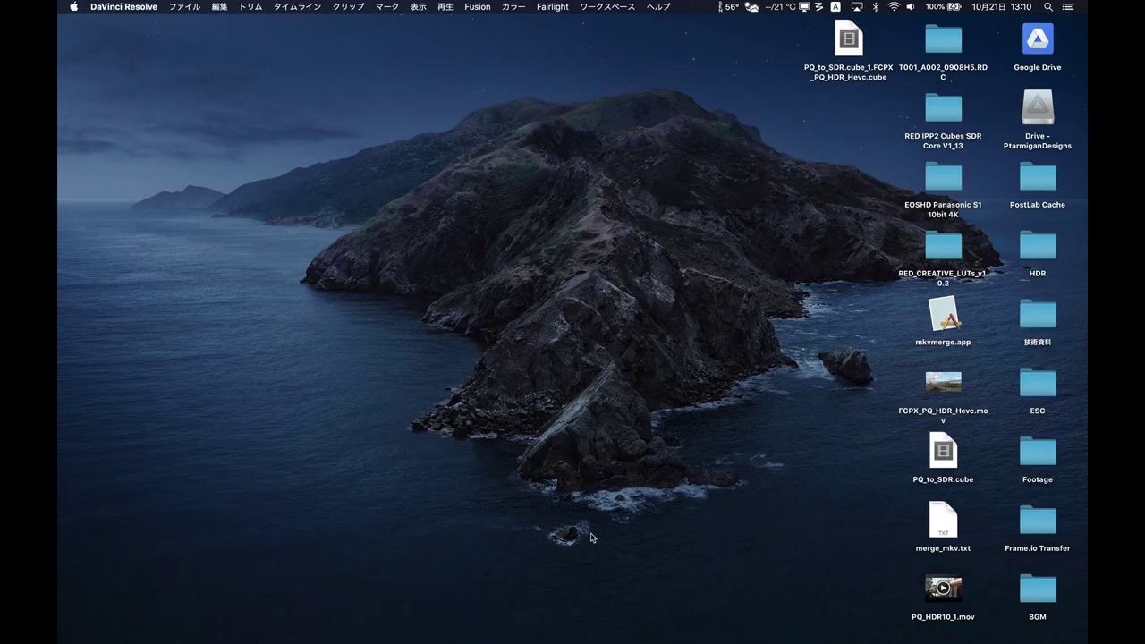
left_click(950, 464)
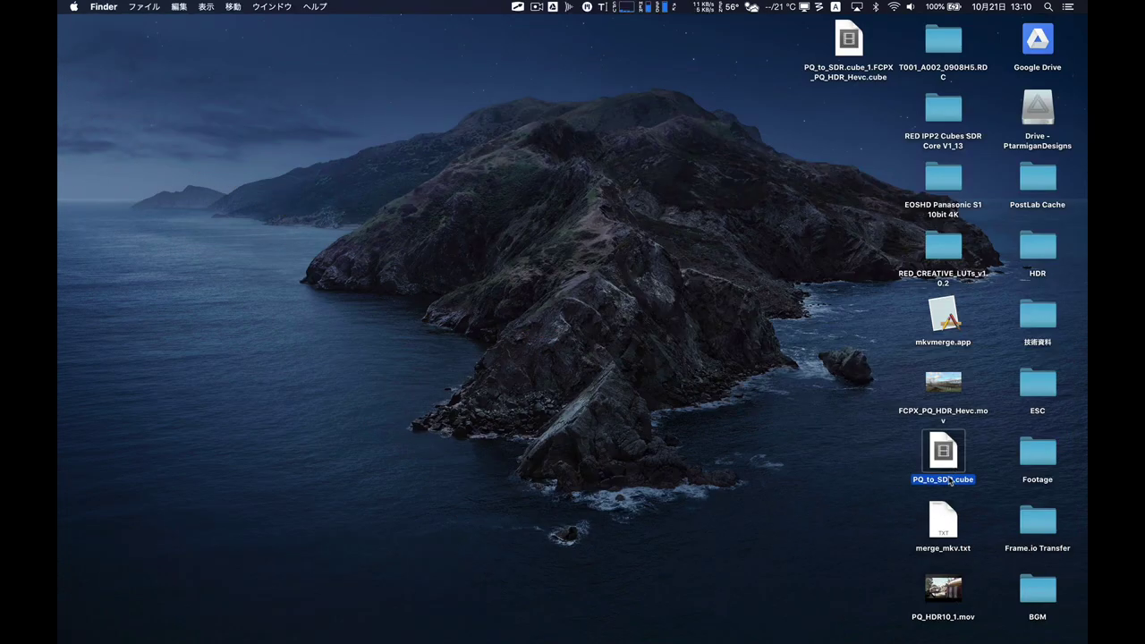
left_click(857, 52)
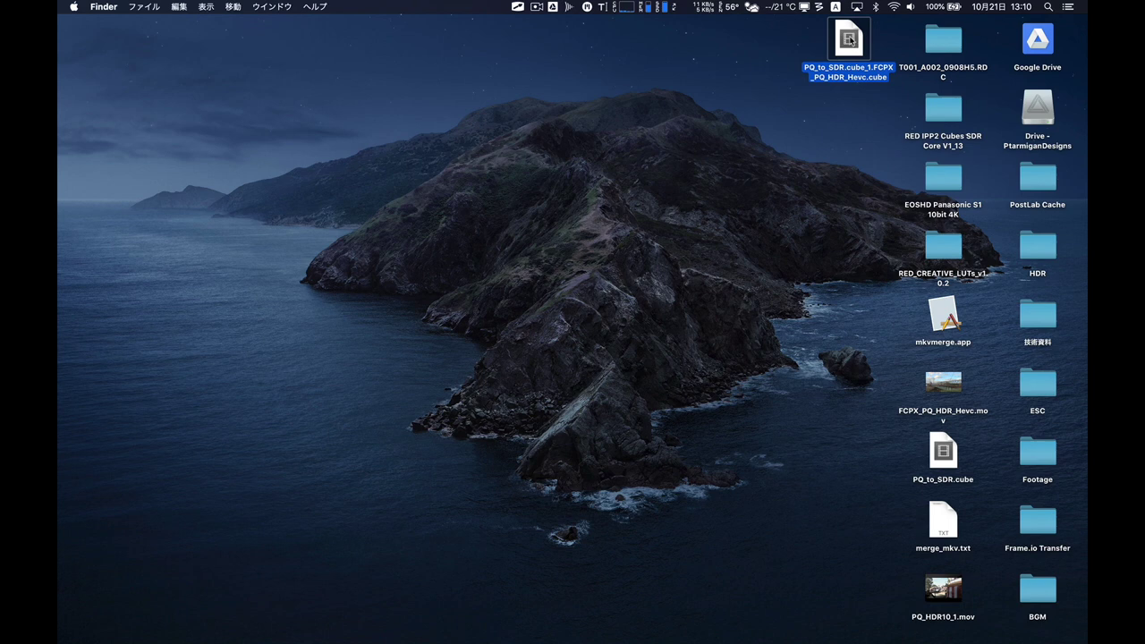
key("super+BackSpace")
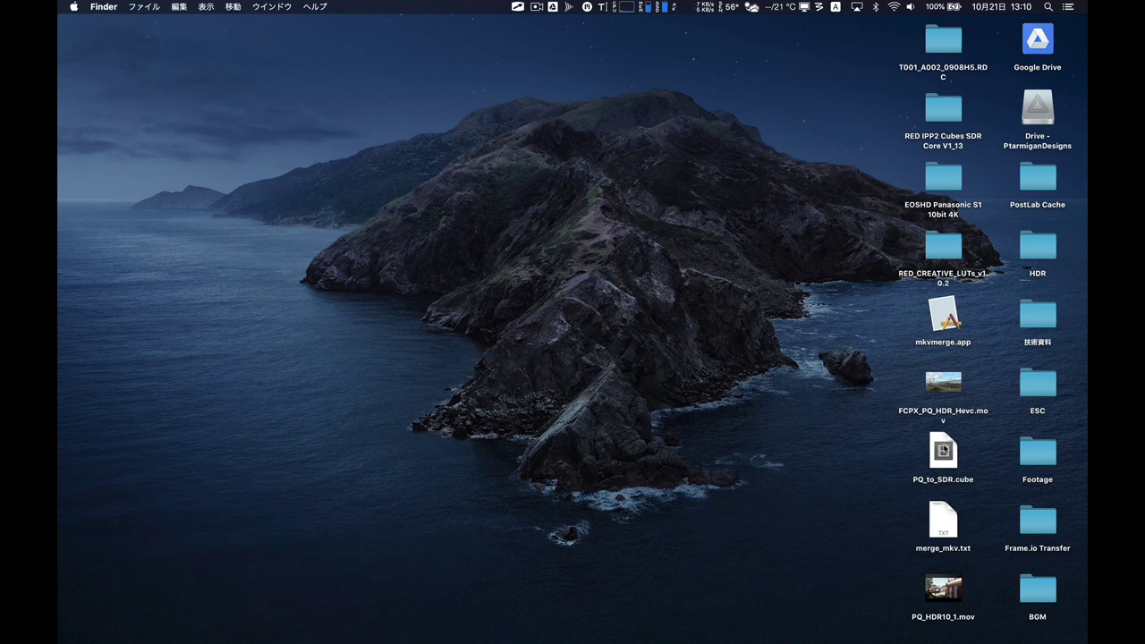
left_click(945, 450)
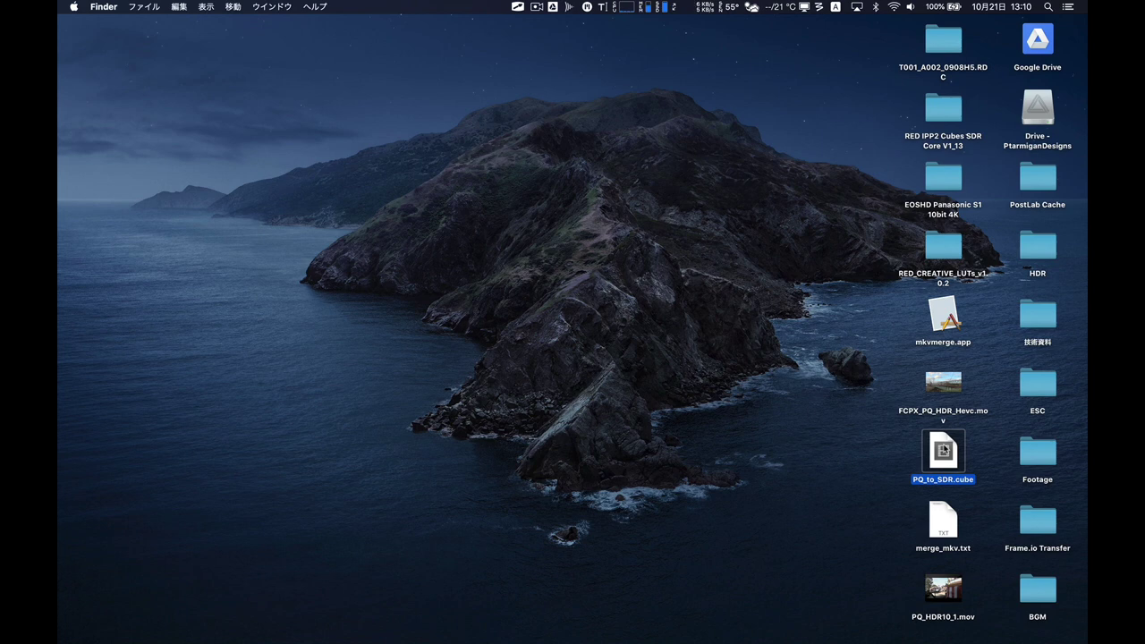
Switch to Terminal, enlarge its window, and select merge_mkv.txt on the desktop
left_click(443, 632)
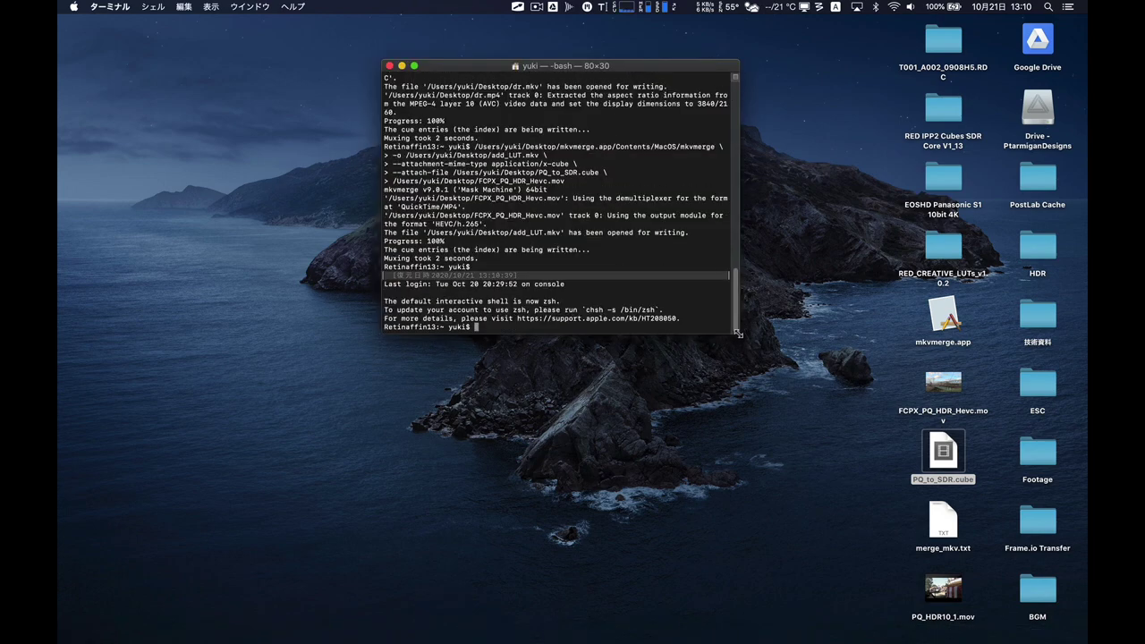
left_click_drag(739, 333, 812, 430)
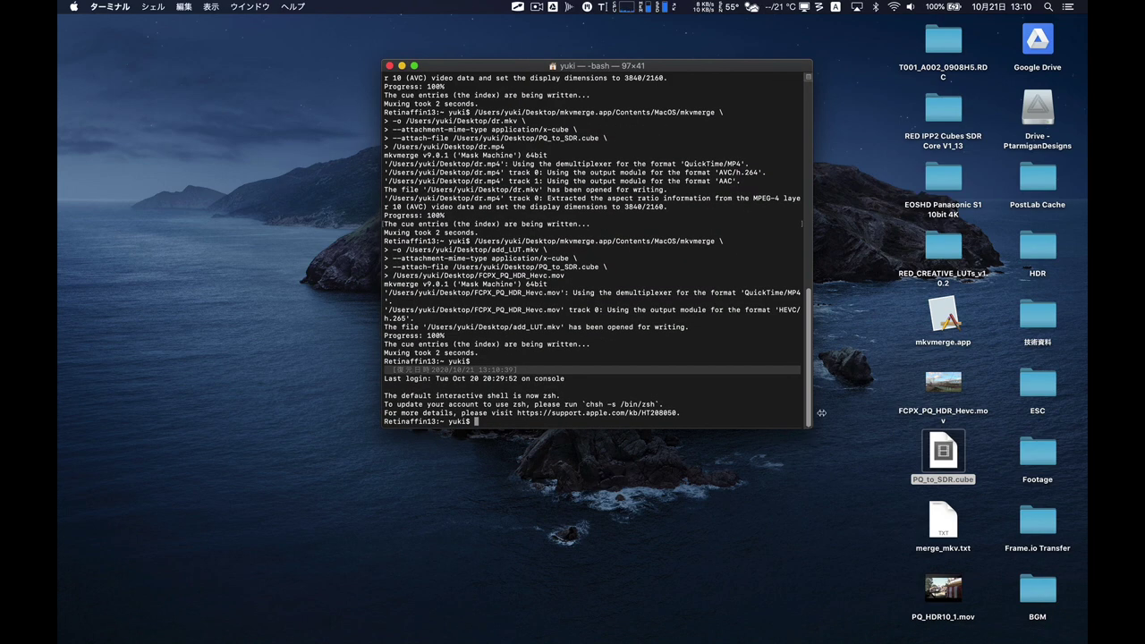
left_click(940, 517)
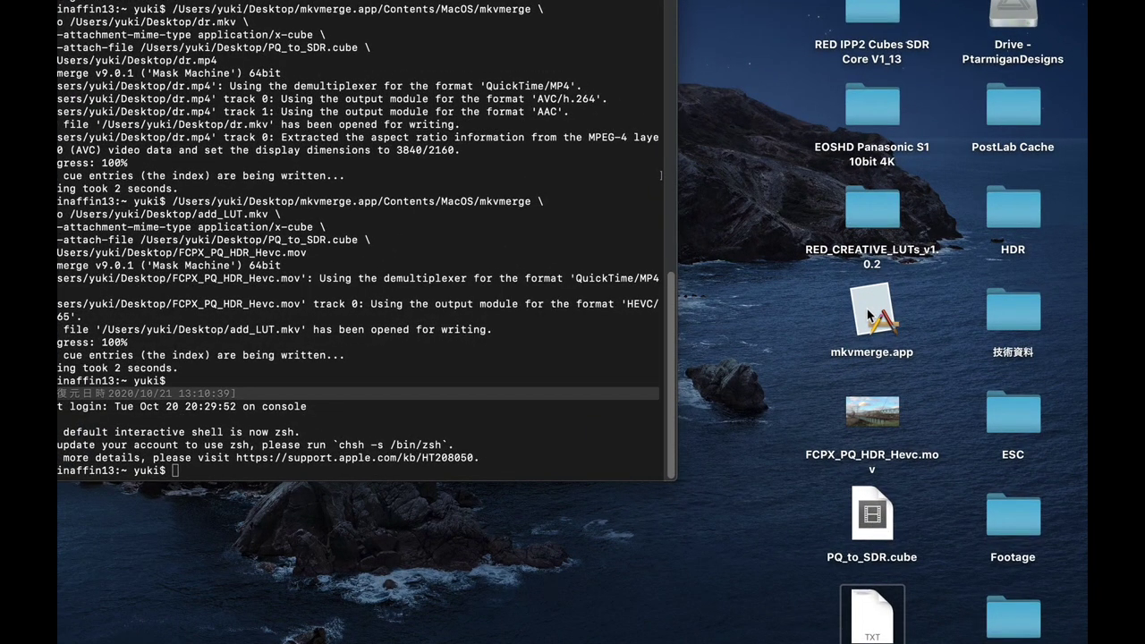
Show the package contents of mkvmerge.app from the desktop and move the Finder window clear of the Terminal prompt
left_click(870, 315)
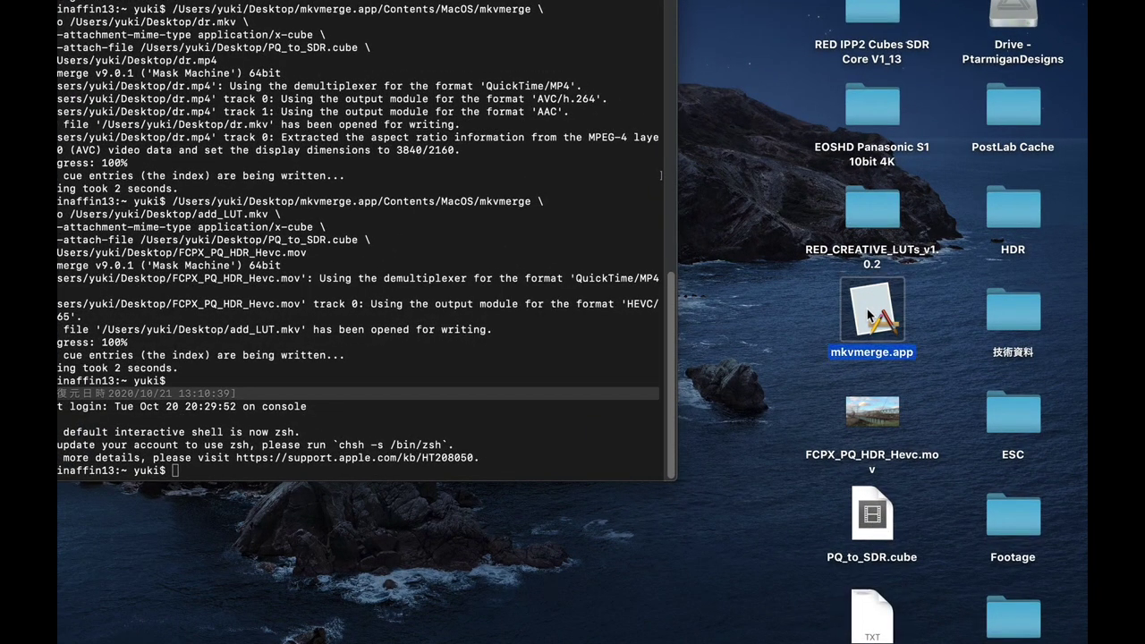
right_click(869, 315)
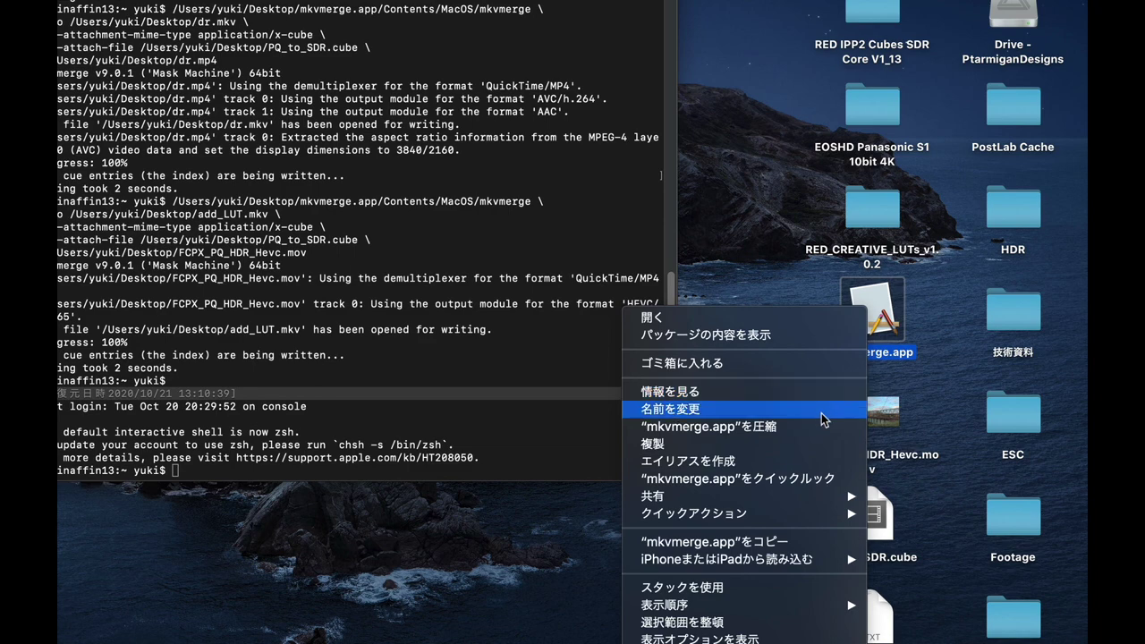
left_click(805, 335)
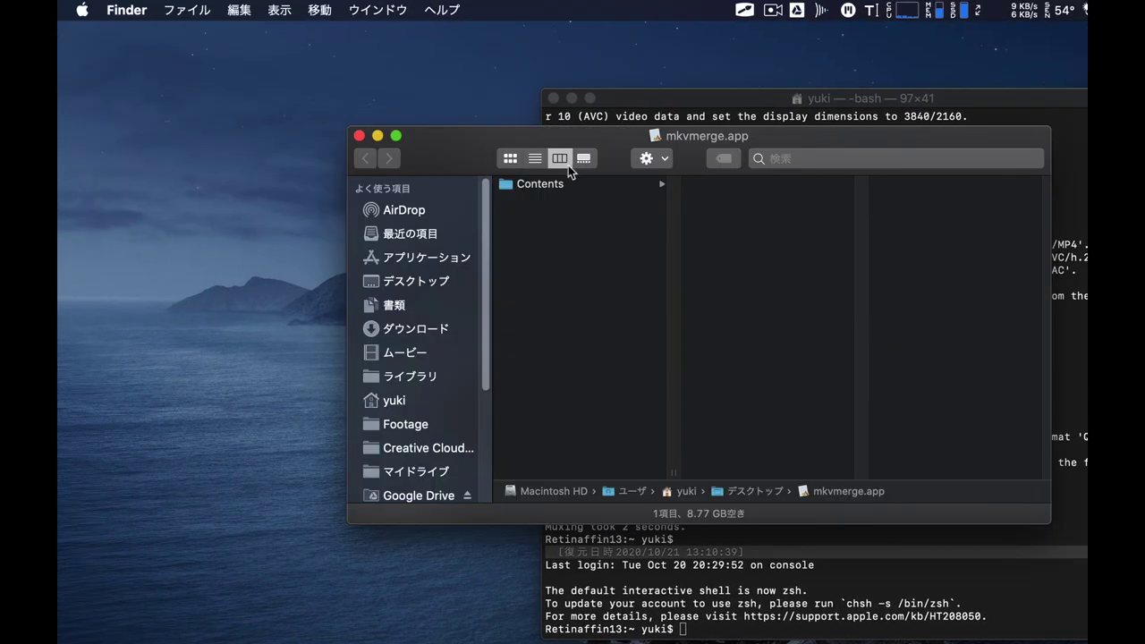
left_click_drag(580, 134, 298, 96)
Locate the mkvmerge executable in Contents/MacOS and insert its path at the Terminal prompt
left_click(300, 148)
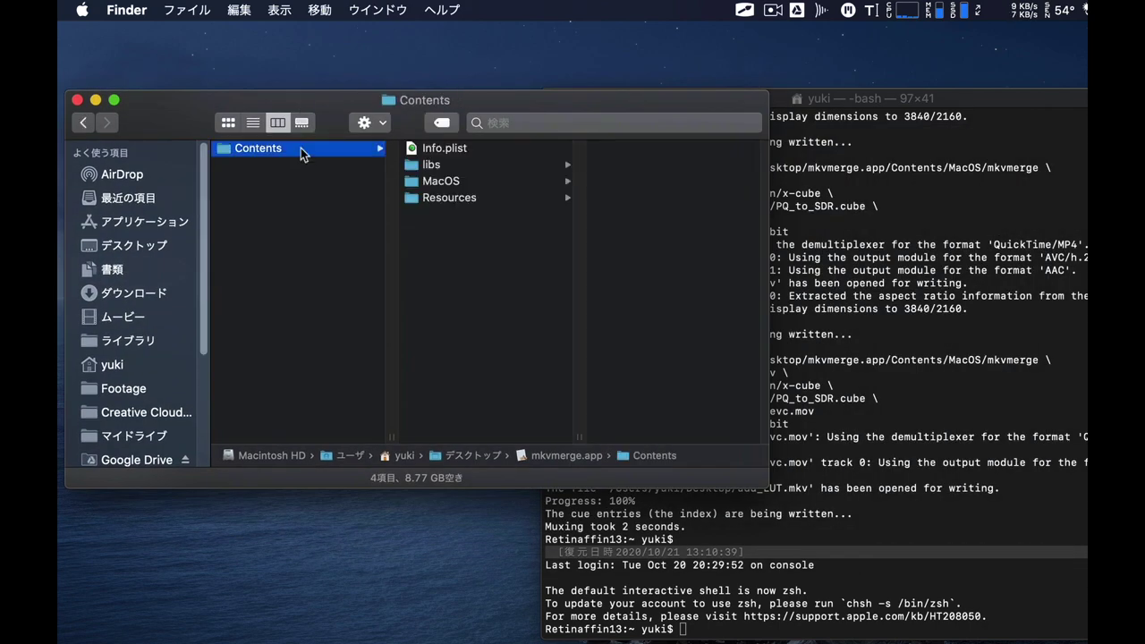
left_click(436, 181)
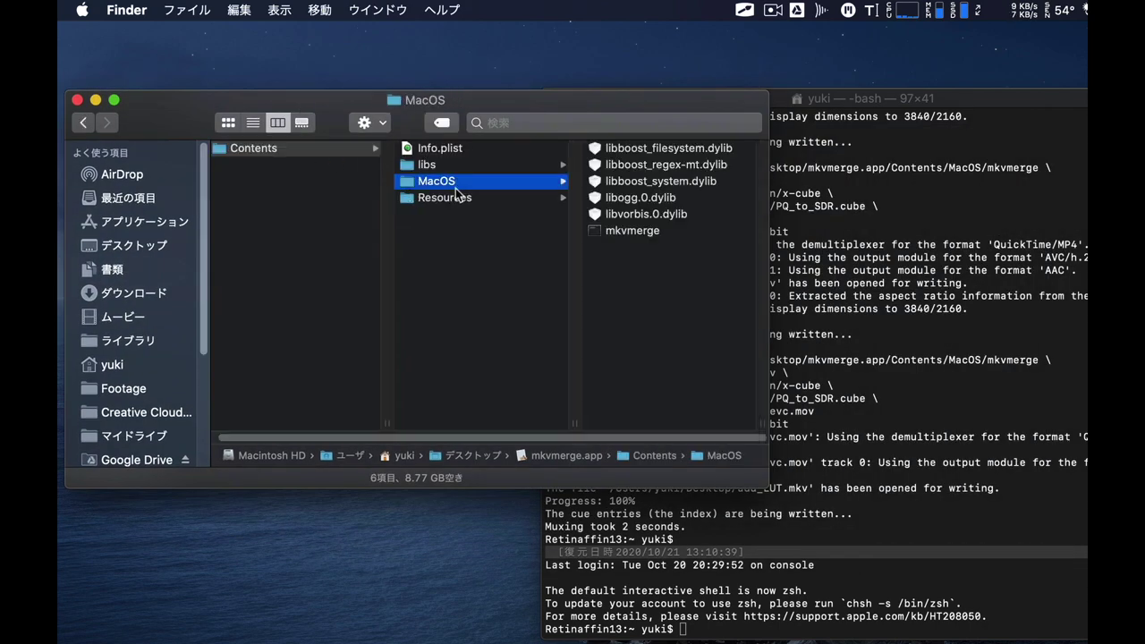
left_click(666, 233)
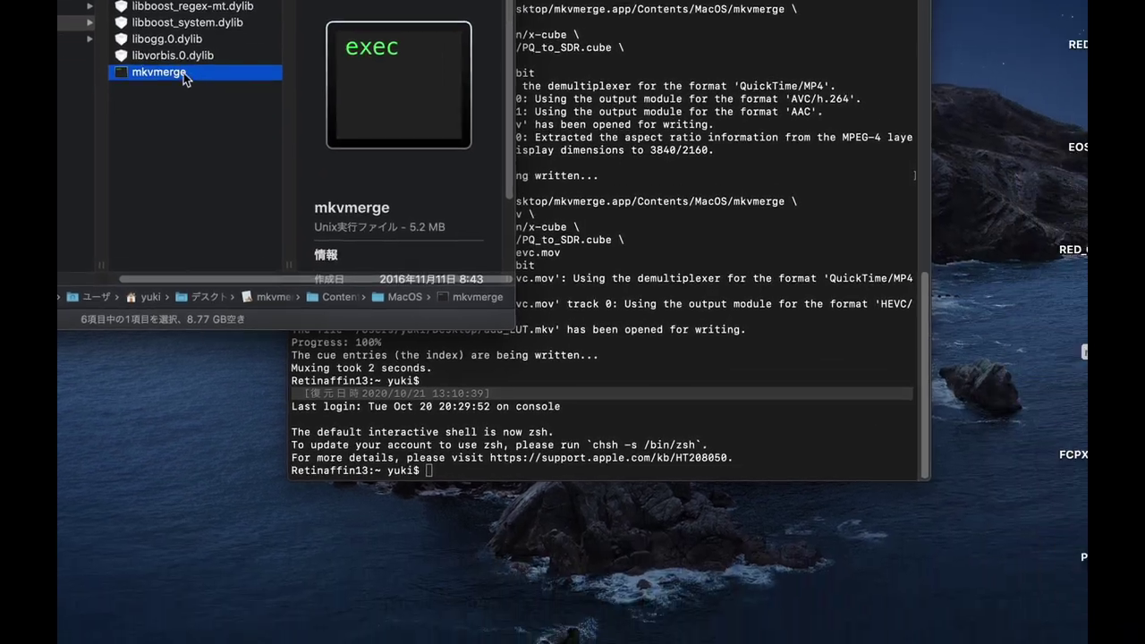
left_click_drag(420, 230, 838, 616)
left_click_drag(587, 461, 586, 461)
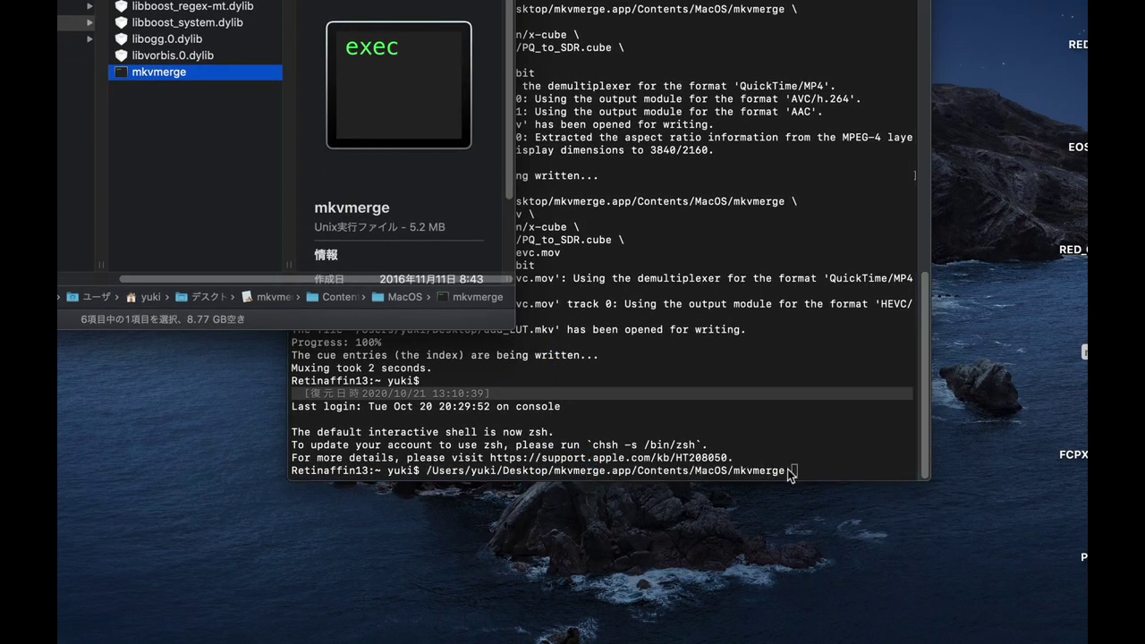
Open merge_mkv.txt beside the desktop files and check its command against PQ_to_SDR.cube and FCPX_PQ_HDR_Hevc.mov
left_click(833, 471)
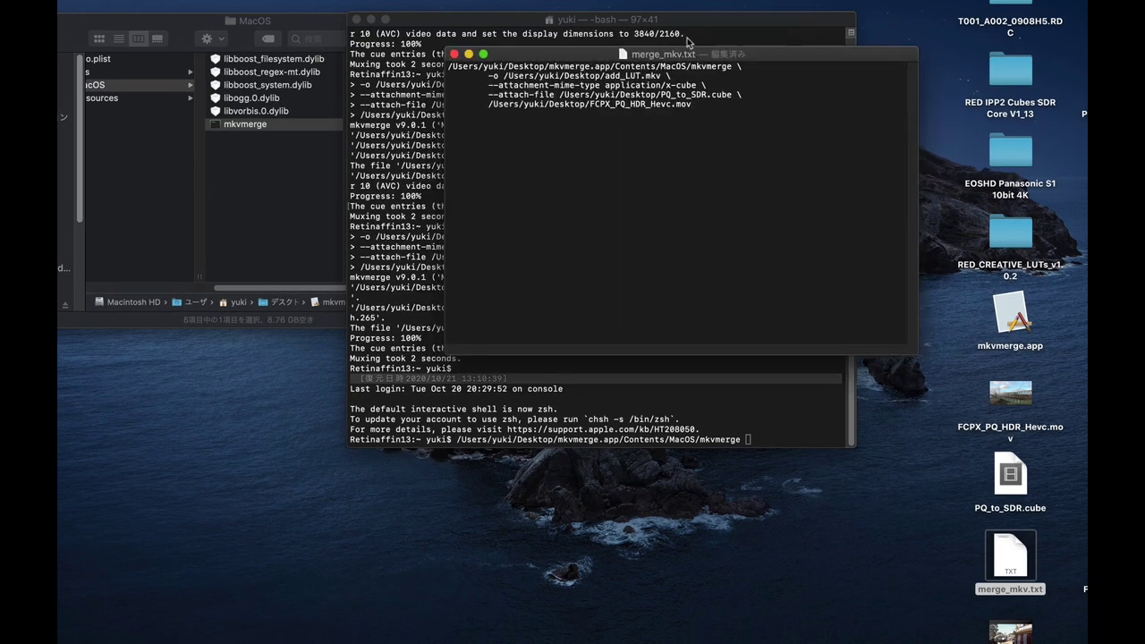
left_click_drag(767, 80, 693, 223)
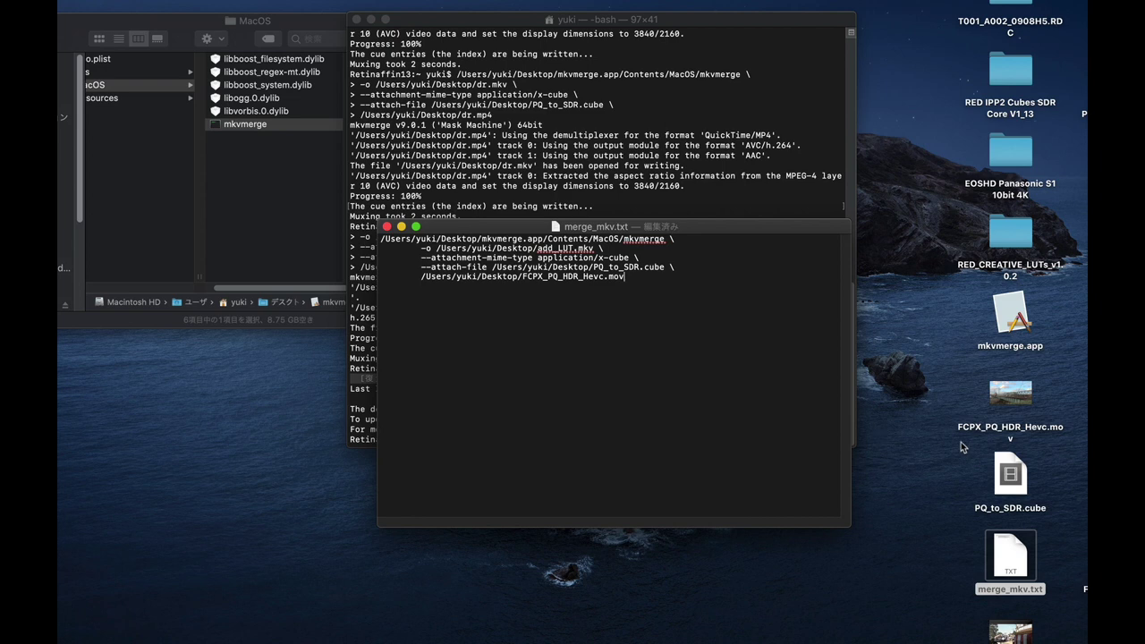
left_click(995, 481)
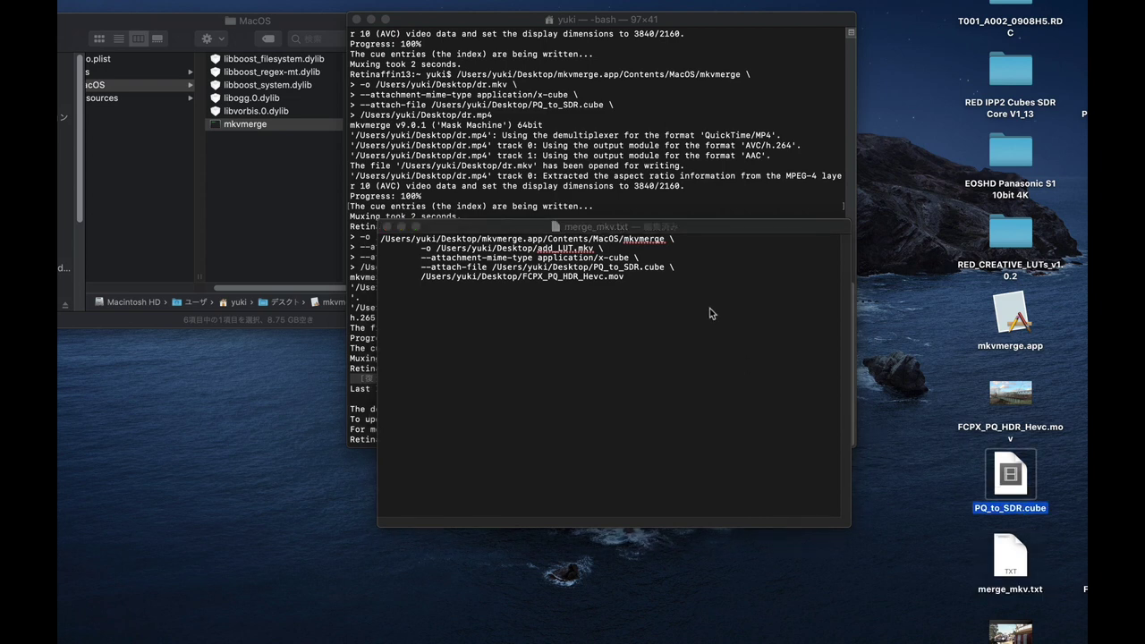
left_click(1025, 636)
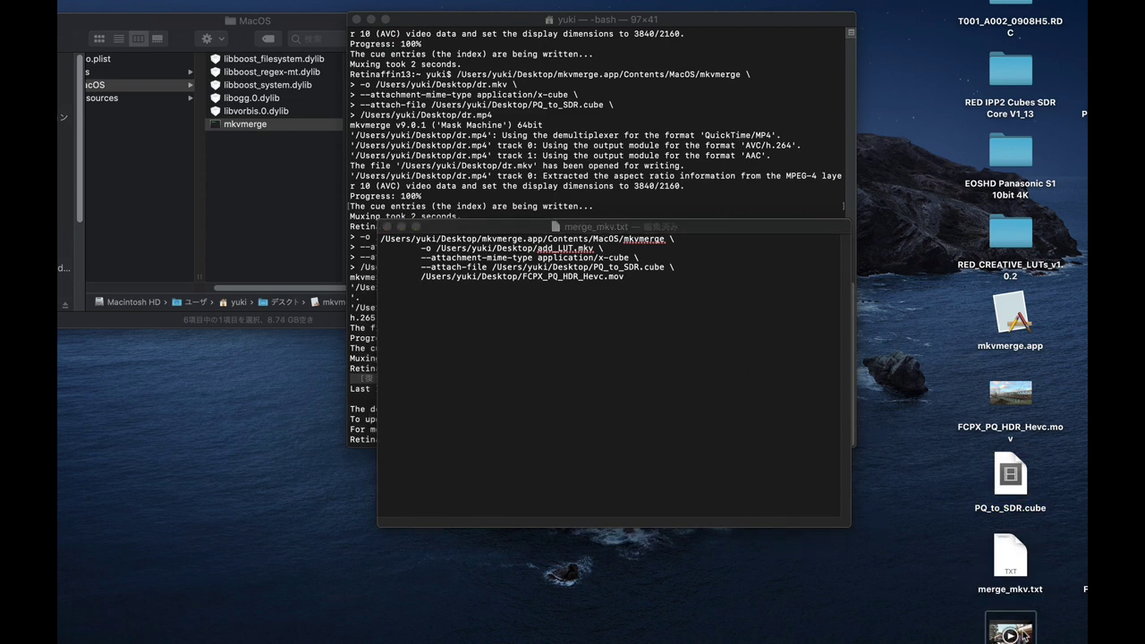
left_click(1024, 393)
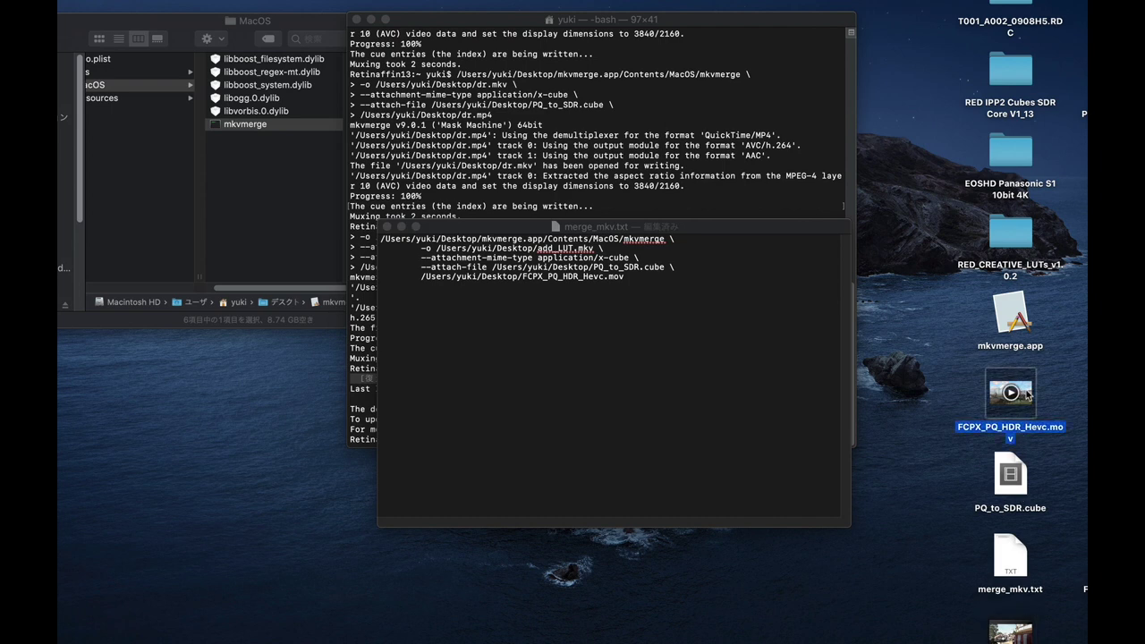
mouse_move(994, 396)
left_click(730, 172)
Select the entire mkvmerge command in merge_mkv.txt
left_click(694, 497)
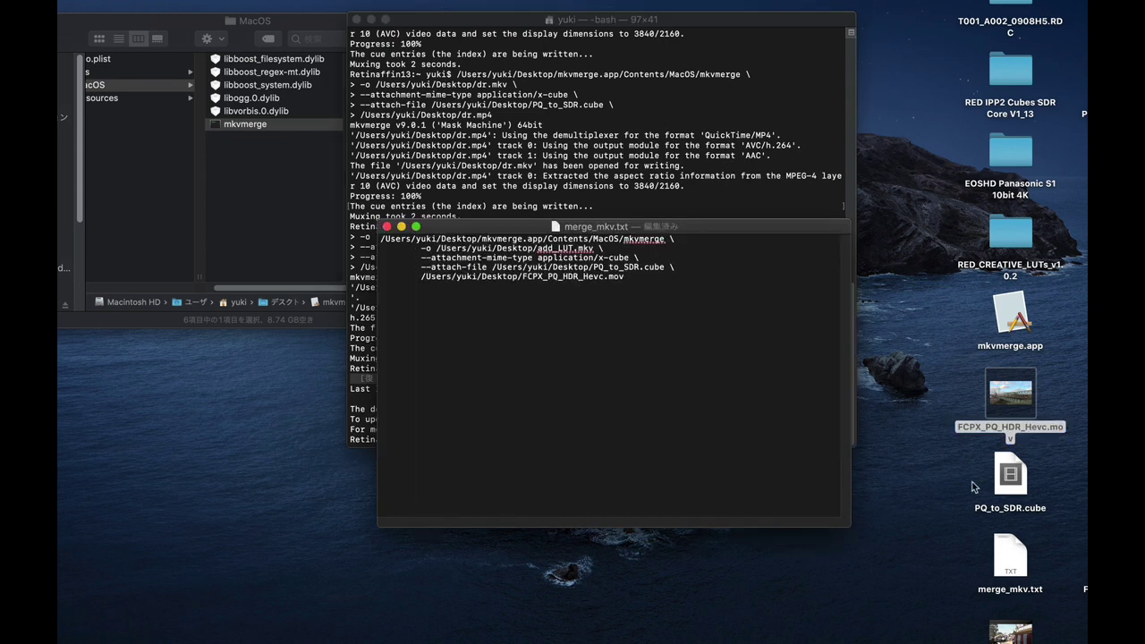
left_click(666, 266)
key("super+a")
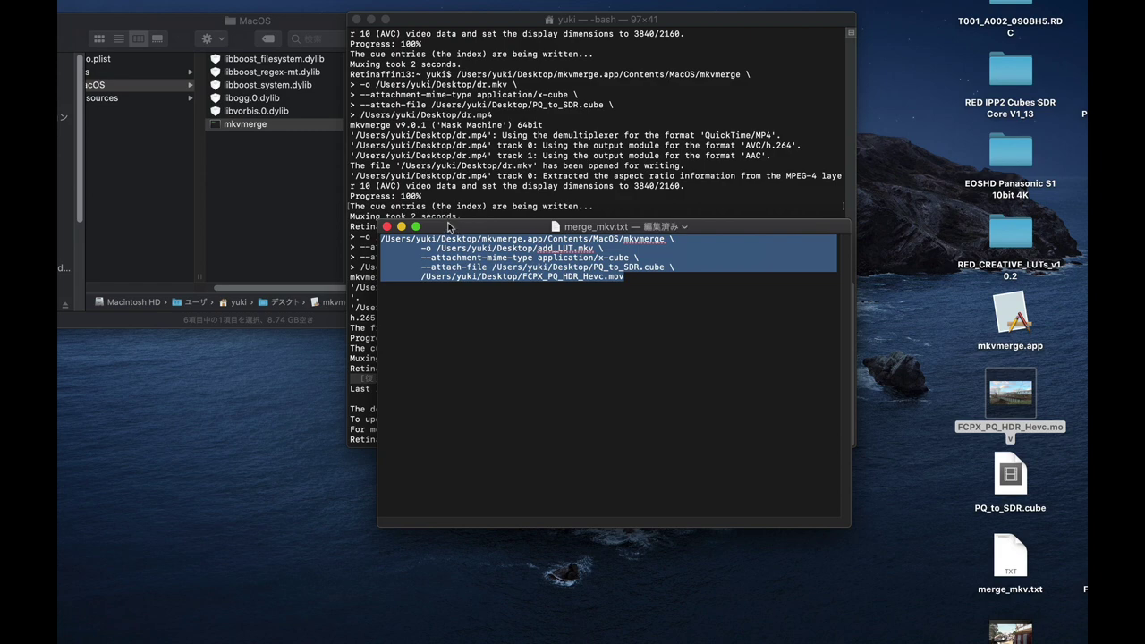